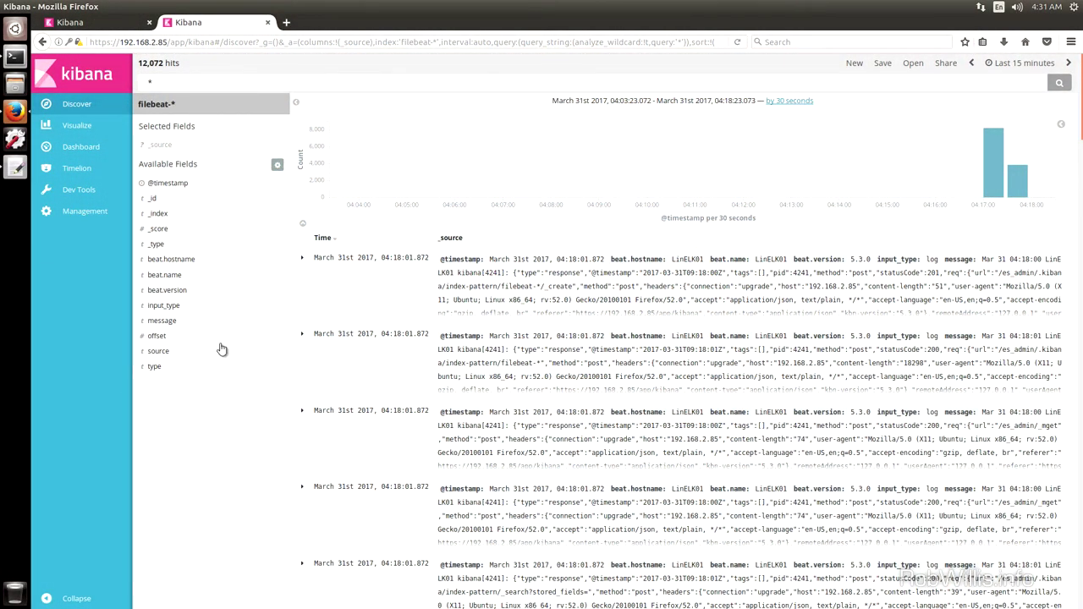
# Show beat.hostname's top values for the 12,072 filebeat-* hits, all from LinELK01
pyautogui.click(177, 261)
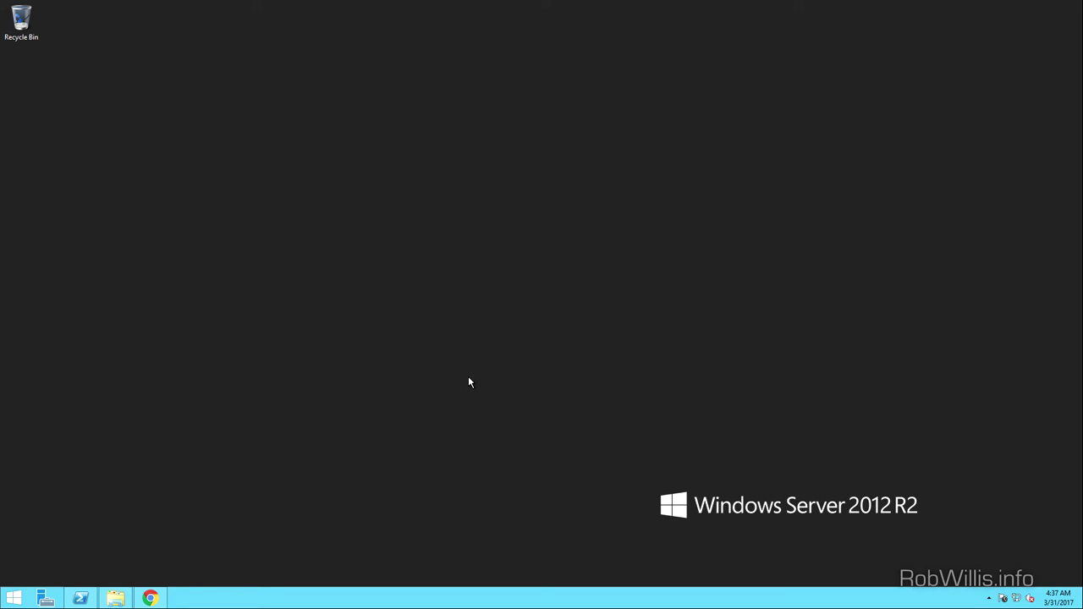
# In an admin console, run Test-NetConnection 192.168.2.85 -Port 5044 and confirm TcpTestSucceeded is True
pyautogui.click(80, 598)
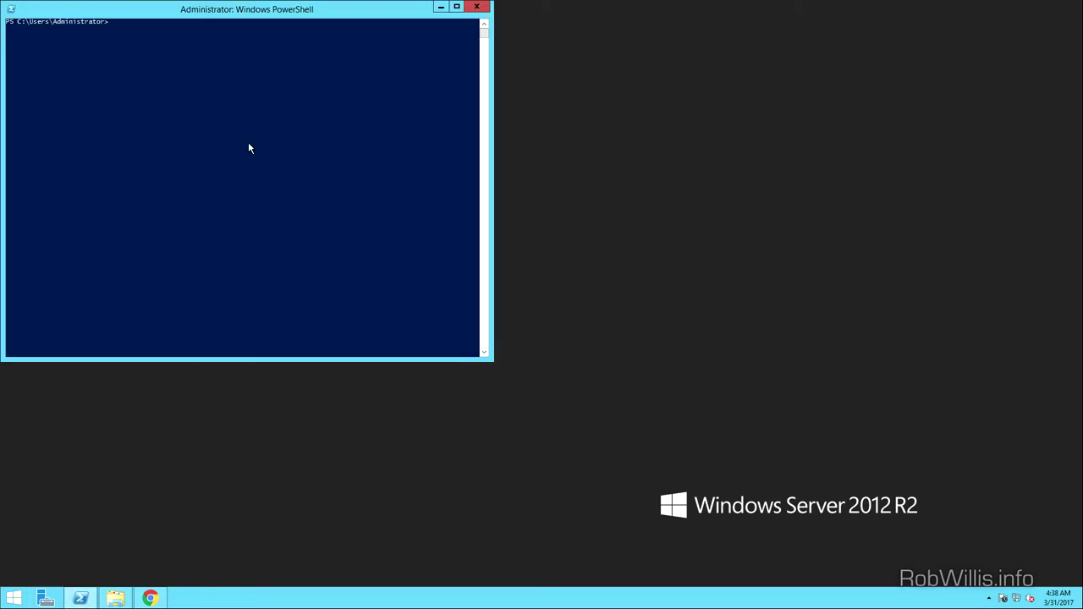
pyautogui.rightClick(302, 160)
pyautogui.press('Return')
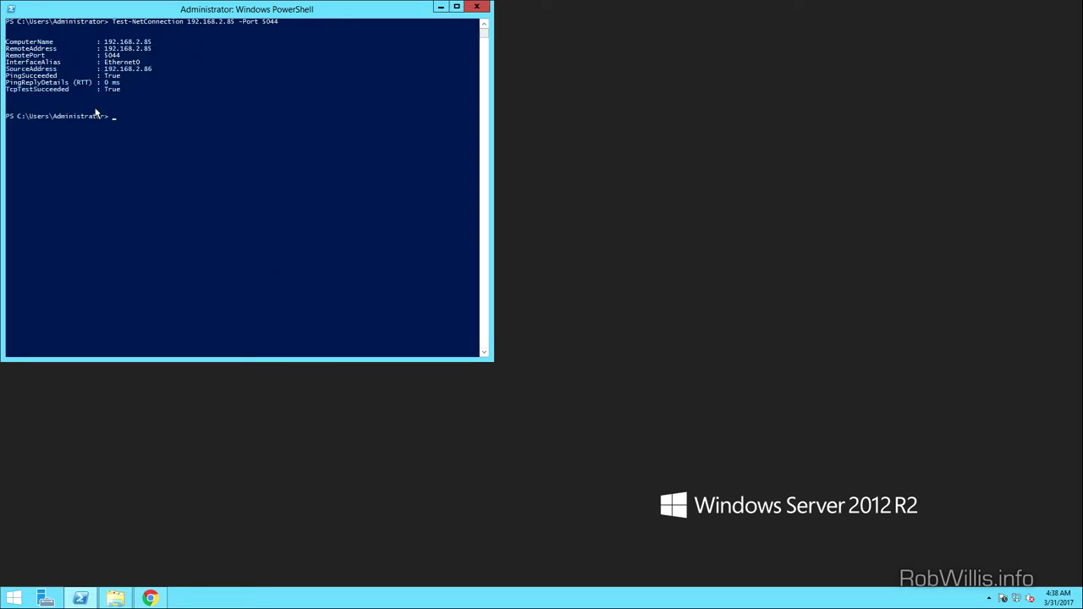
pyautogui.moveTo(6, 88); pyautogui.dragTo(119, 89)
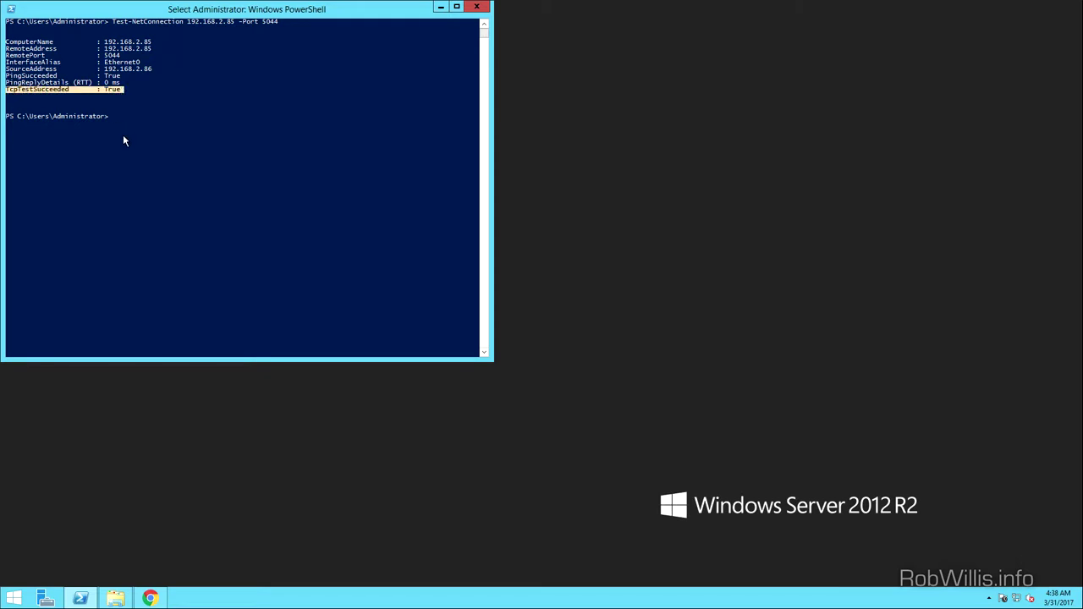
pyautogui.click(132, 139)
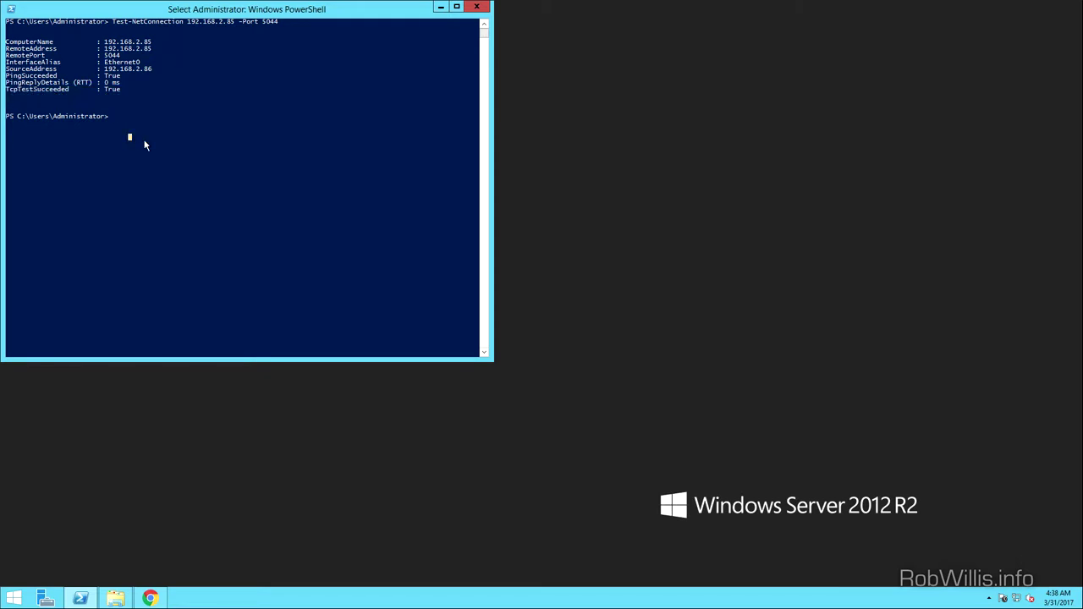
# Recheck port 5044 on 192.168.2.85 with telnet, then return to the Beats downloads page
pyautogui.write('telnet 192.168.2.85 5044')
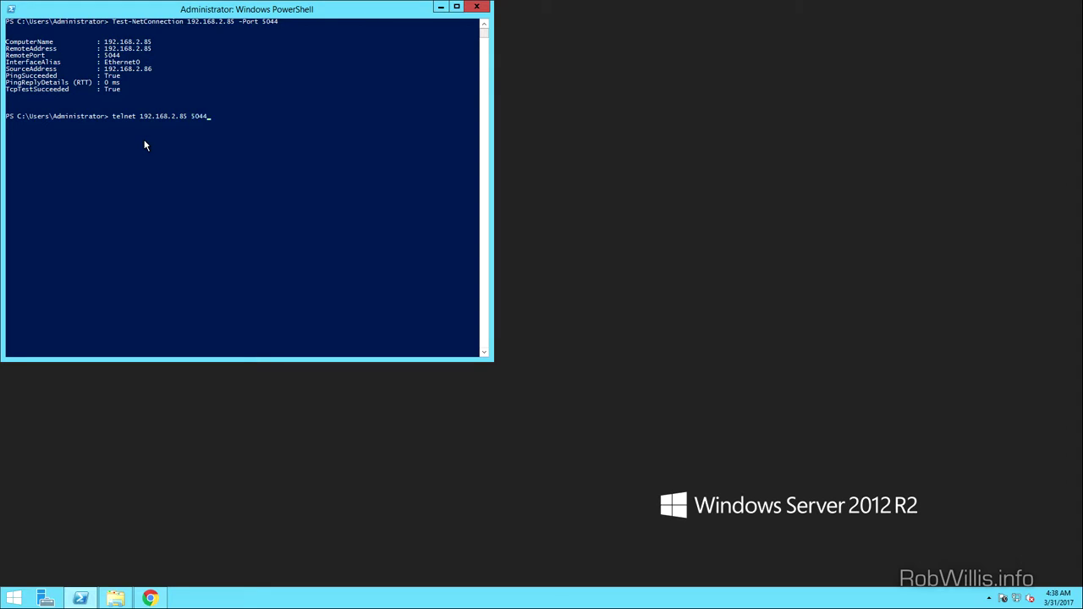
pyautogui.press('Return')
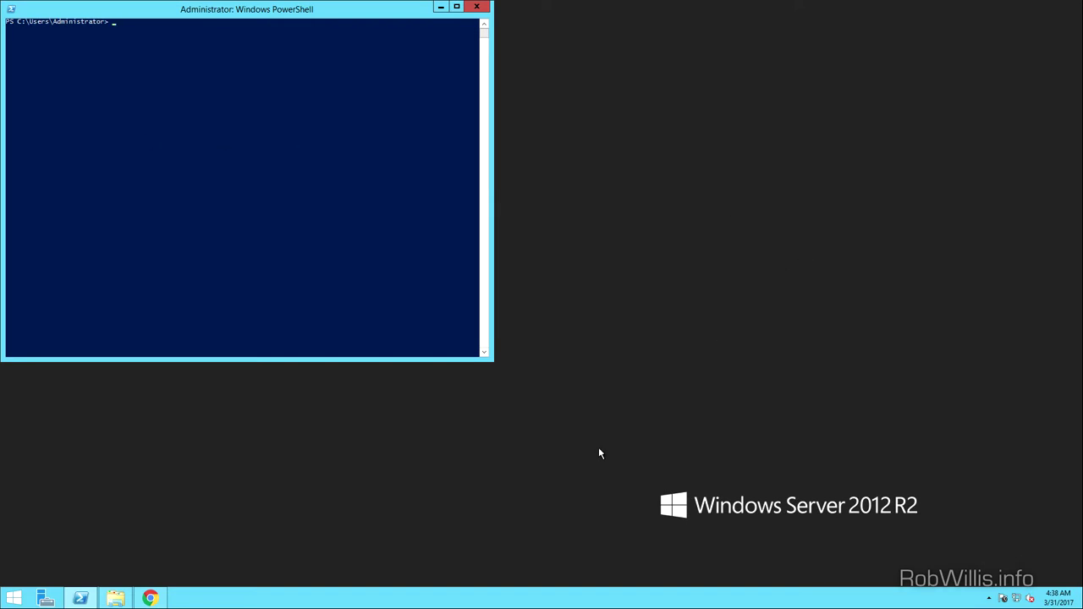
pyautogui.click(150, 598)
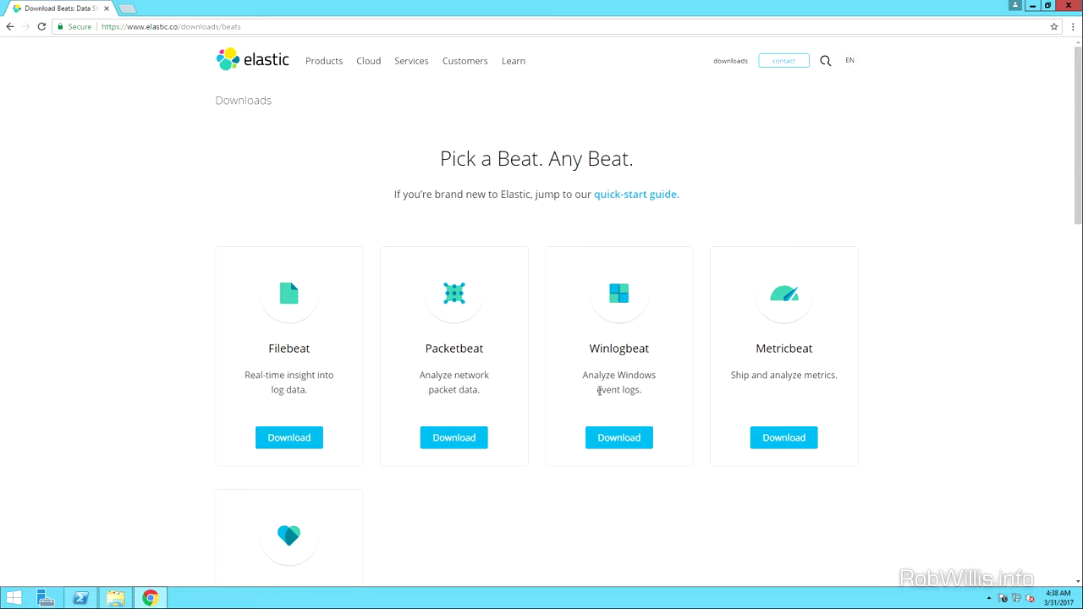
# Open the Winlogbeat download page, scroll to its installation steps, and minimize Chrome
pyautogui.click(618, 438)
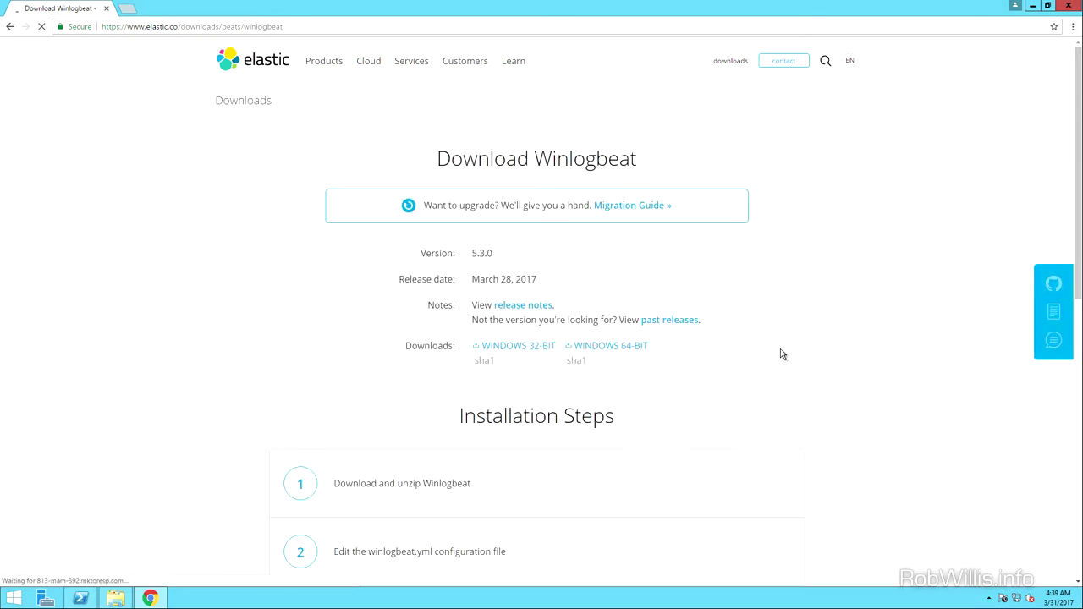
pyautogui.scroll(-1, 791, 364)
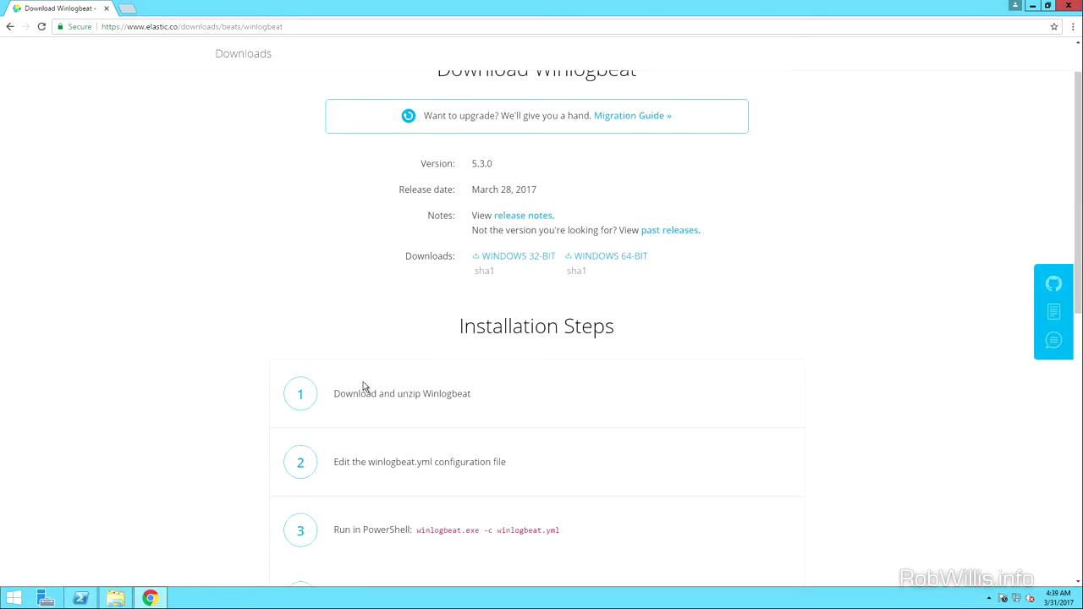
pyautogui.click(1034, 8)
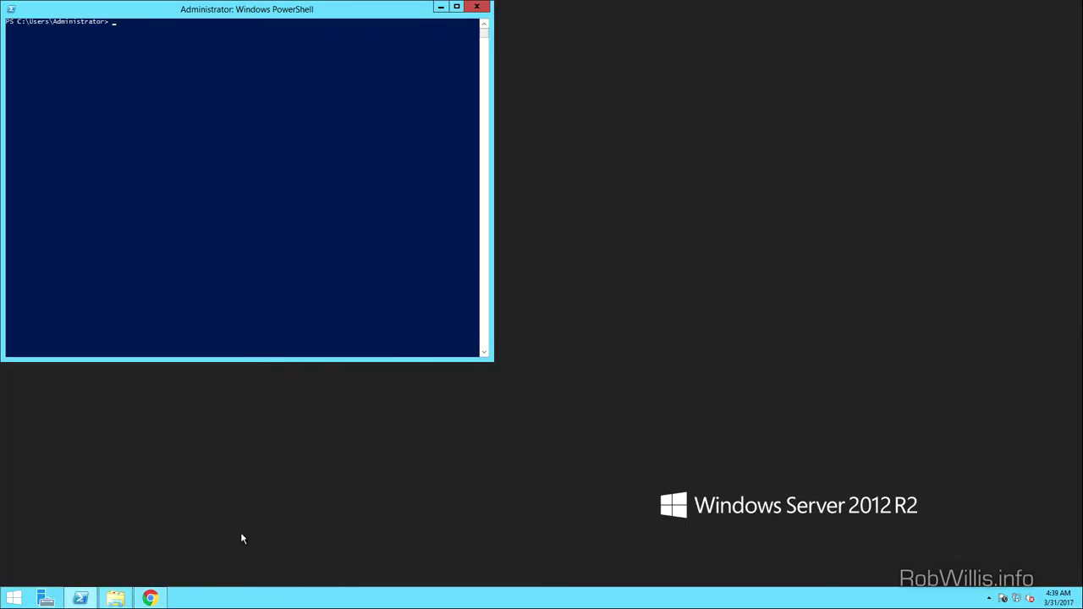
# Browse from Downloads to C:\ELK-Beats\winlogbeat-5.2.2 and close the PowerShell console
pyautogui.click(116, 599)
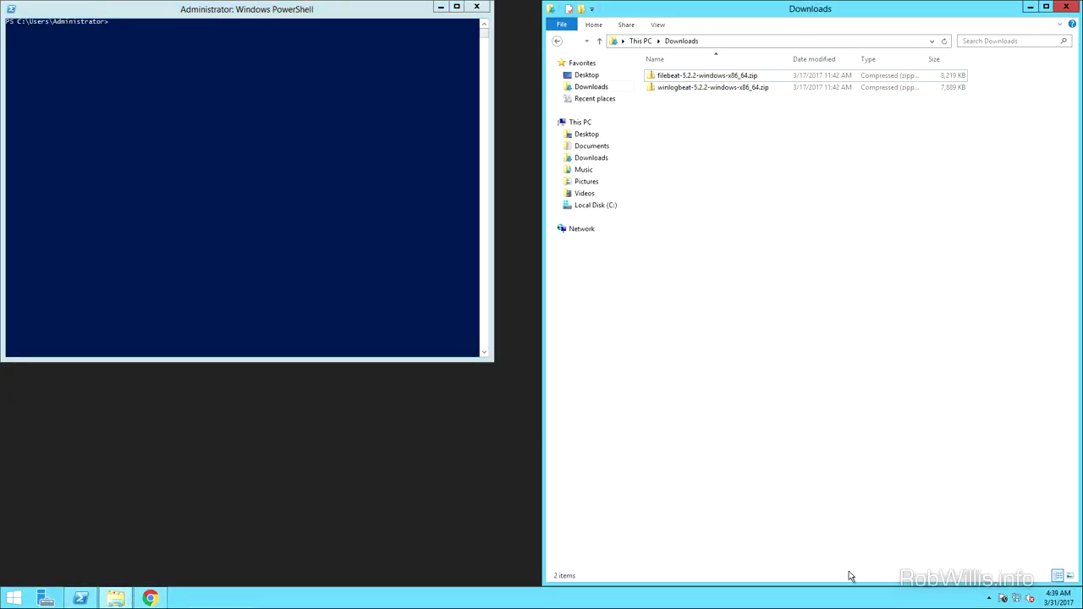
pyautogui.rightClick(689, 78)
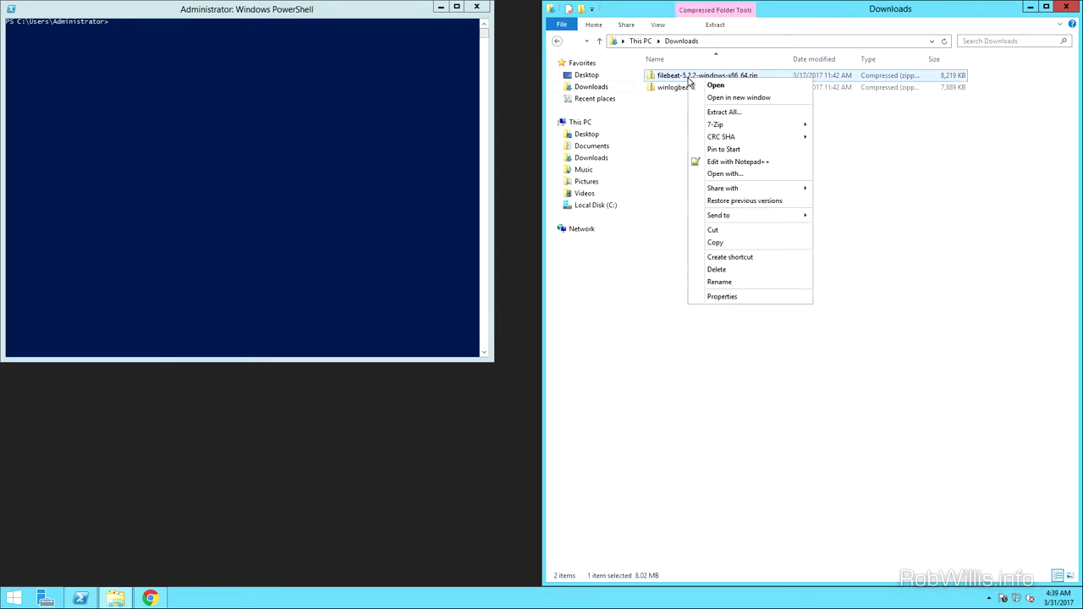
pyautogui.click(675, 133)
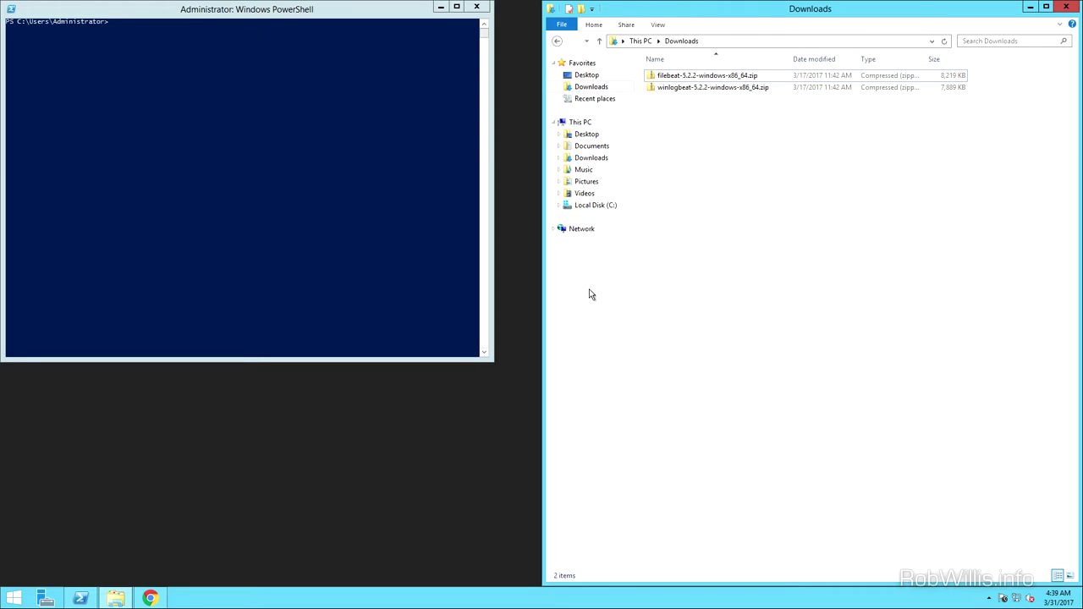
pyautogui.click(593, 207)
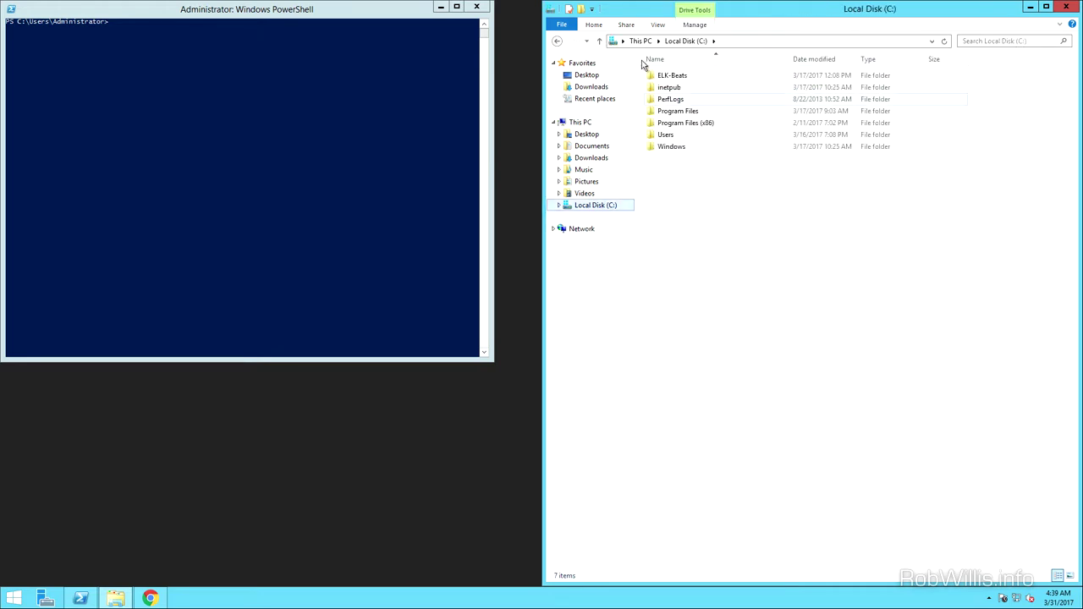
pyautogui.click(664, 78)
pyautogui.doubleClick(674, 77)
pyautogui.click(696, 78)
pyautogui.click(695, 90)
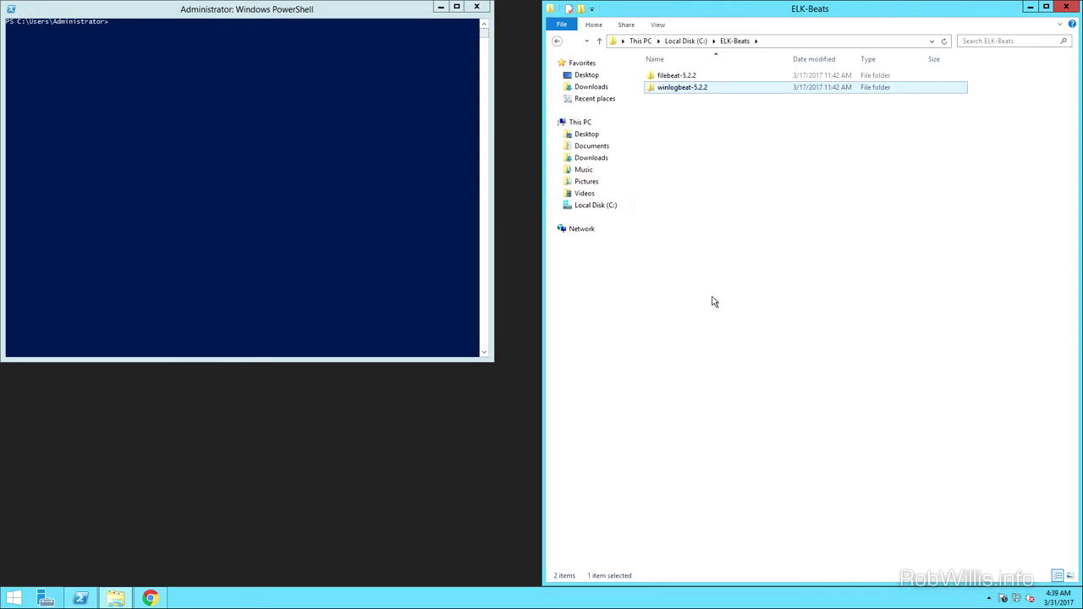
pyautogui.doubleClick(673, 95)
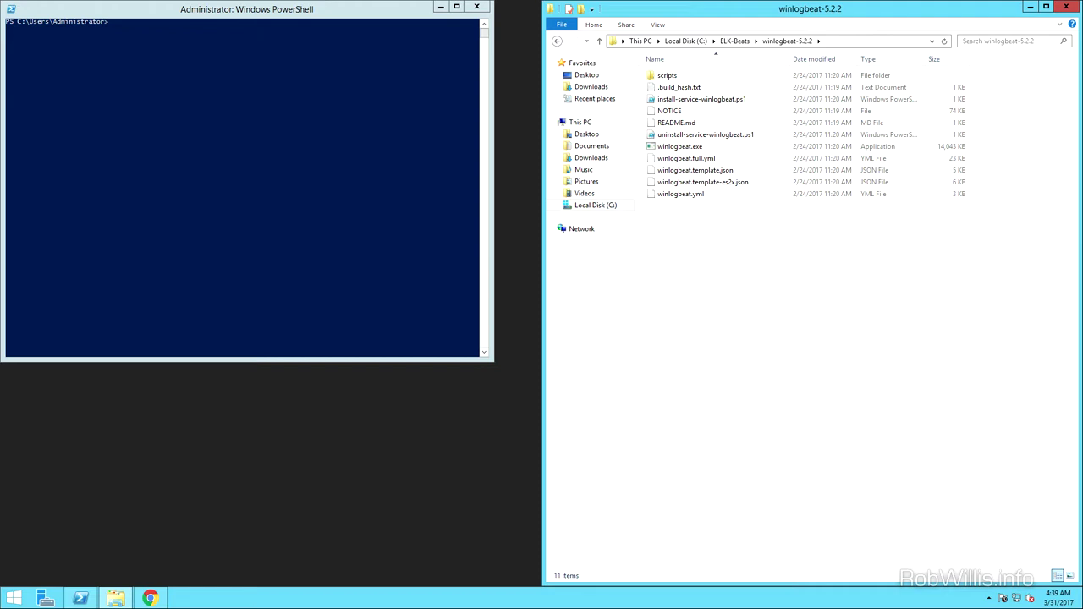
pyautogui.click(477, 7)
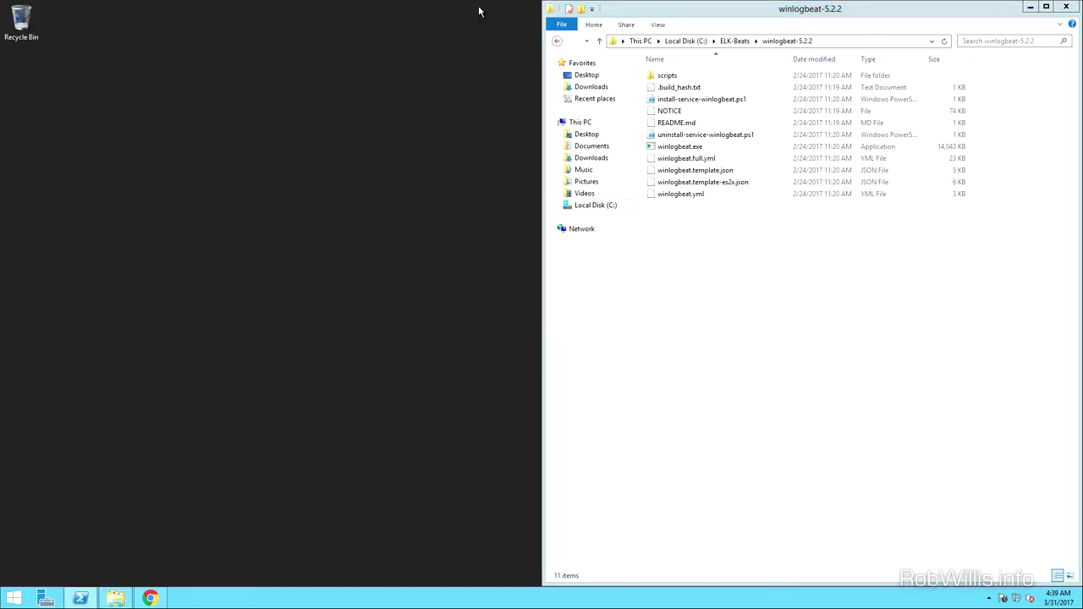
# Start an admin PowerShell, rerun the port 5044 test, and change into the winlogbeat-5.2.2 folder
pyautogui.rightClick(80, 598)
pyautogui.click(81, 504)
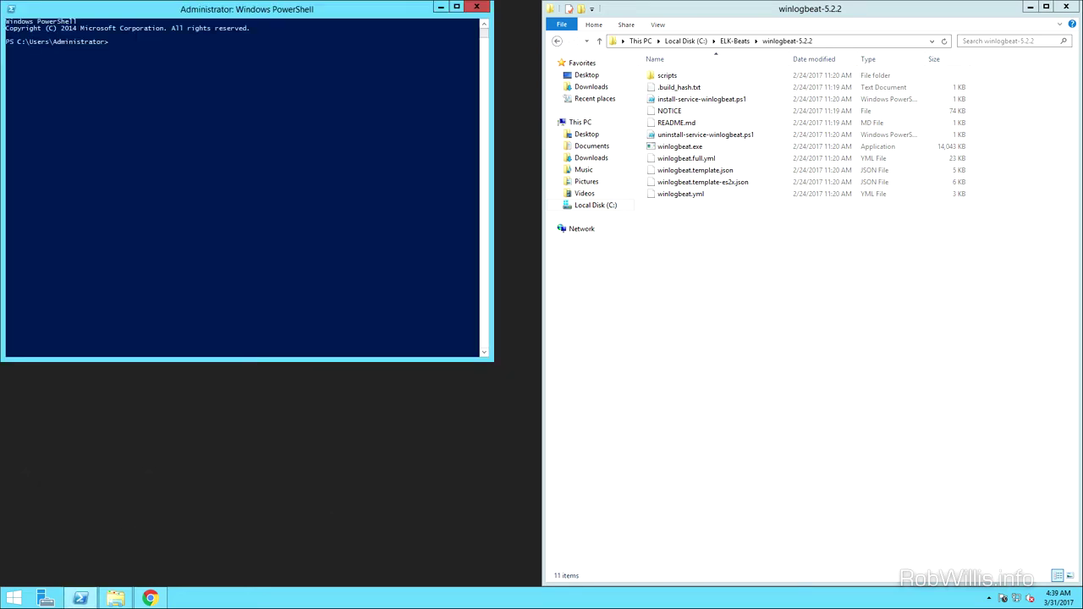
pyautogui.rightClick(153, 137)
pyautogui.press('Return')
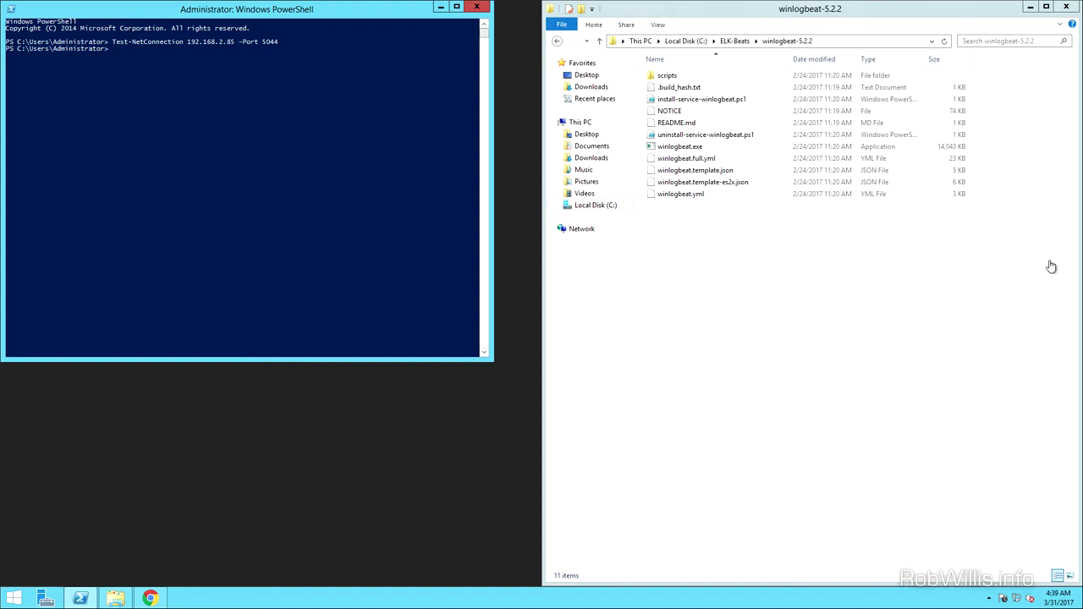
pyautogui.rightClick(180, 163)
pyautogui.press('Return')
pyautogui.write('cle')
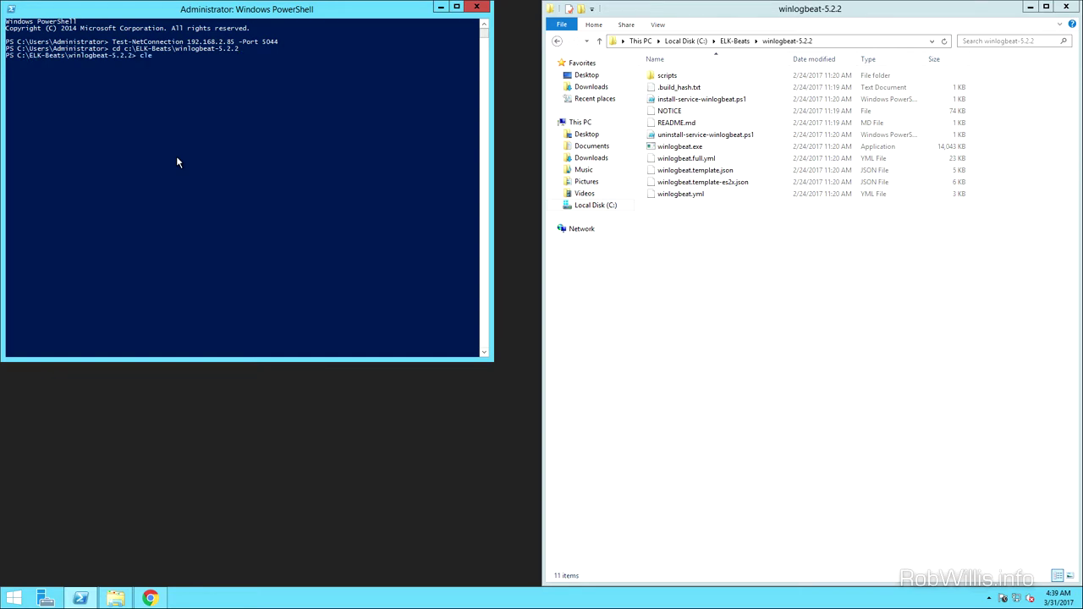
pyautogui.write('ar')
pyautogui.press('Return')
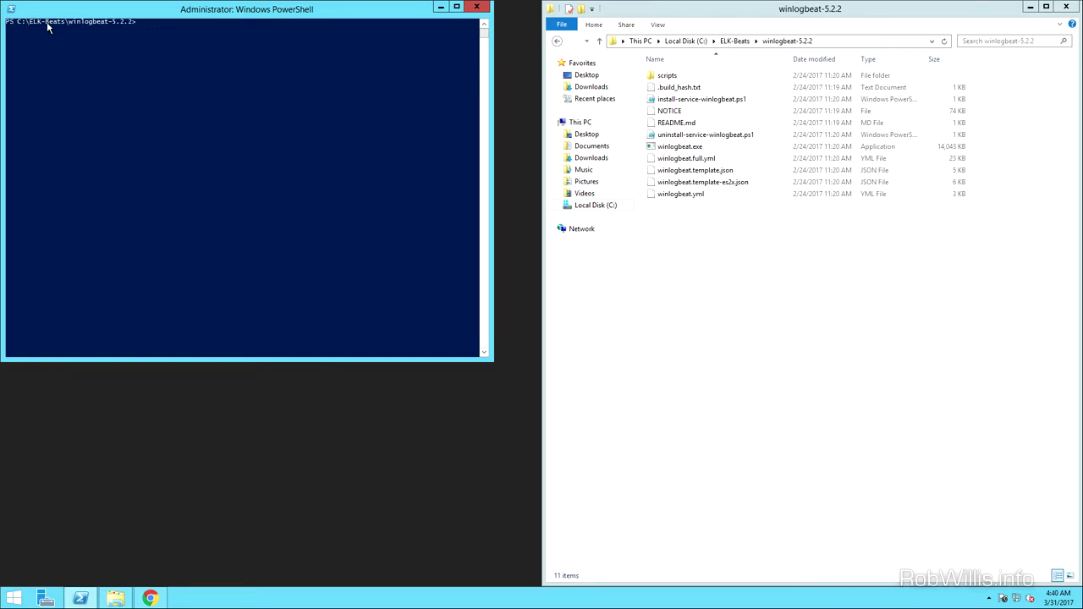
# Run PowerShell.exe -ExecutionPolicy Bypass -File install-service-winlogbeat.ps1 to register the winlogbeat service
pyautogui.moveTo(18, 23); pyautogui.dragTo(137, 23)
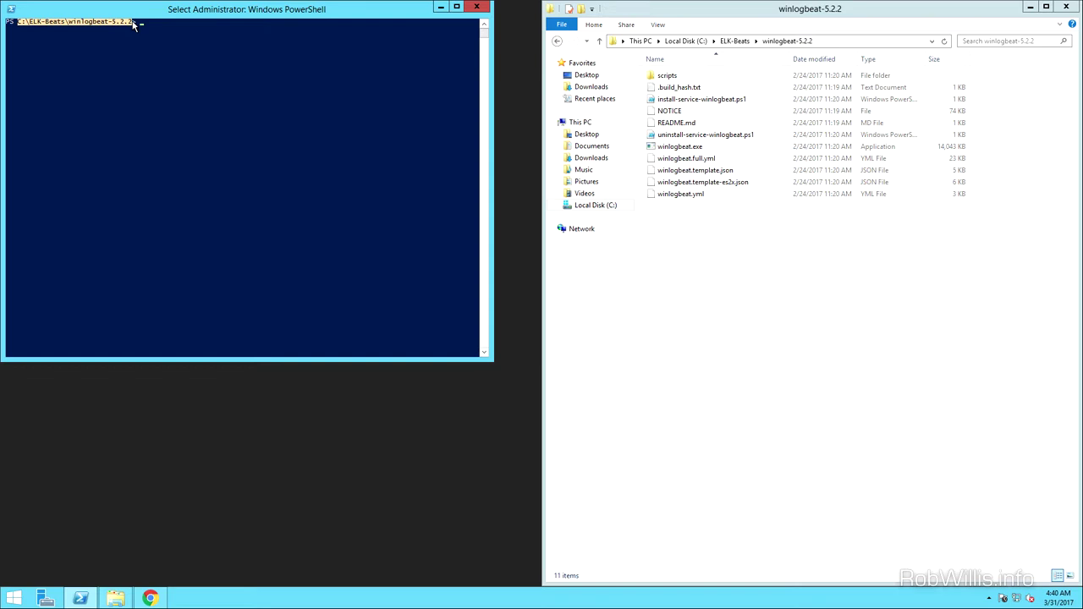
pyautogui.click(180, 34)
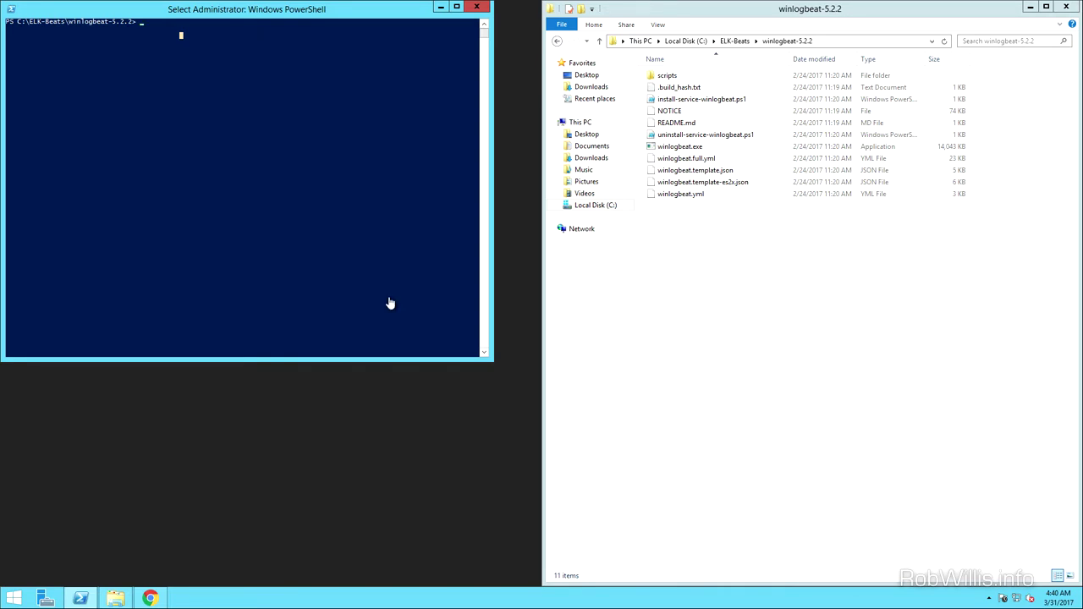
pyautogui.click(272, 104)
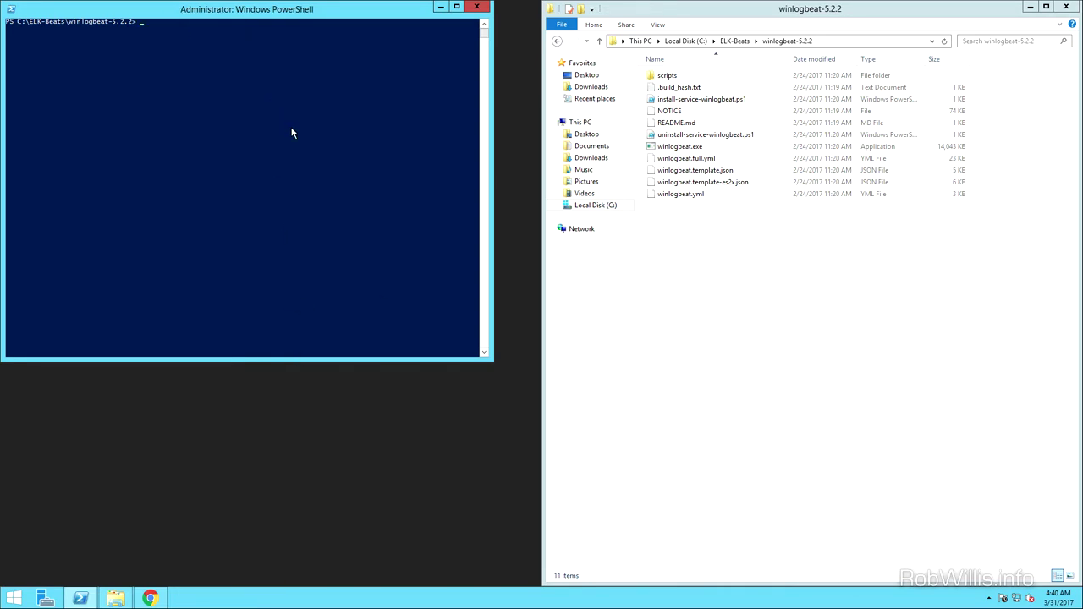
pyautogui.rightClick(142, 31)
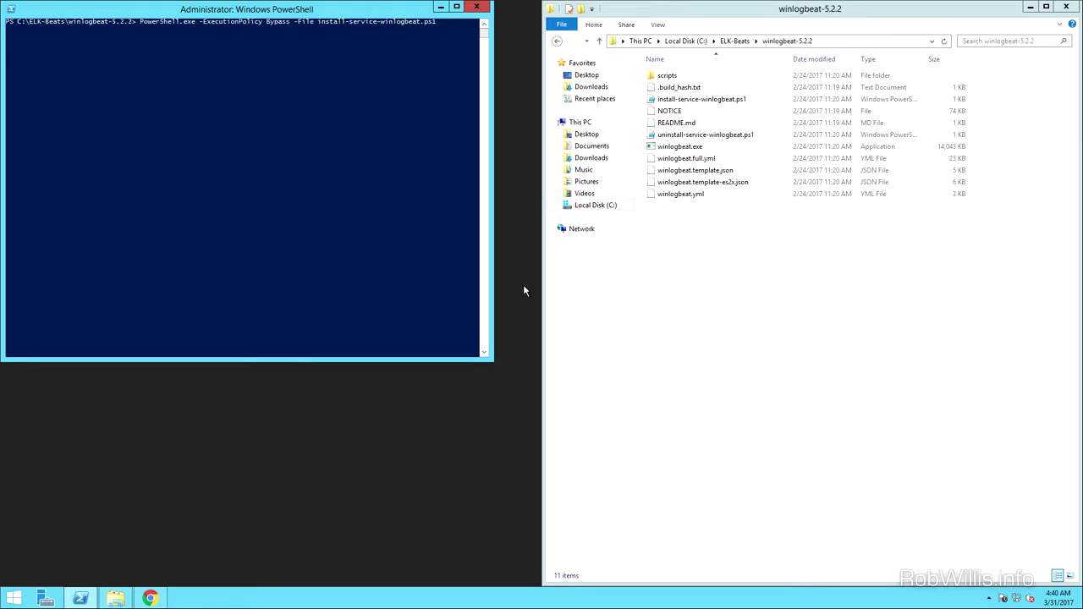
pyautogui.click(717, 100)
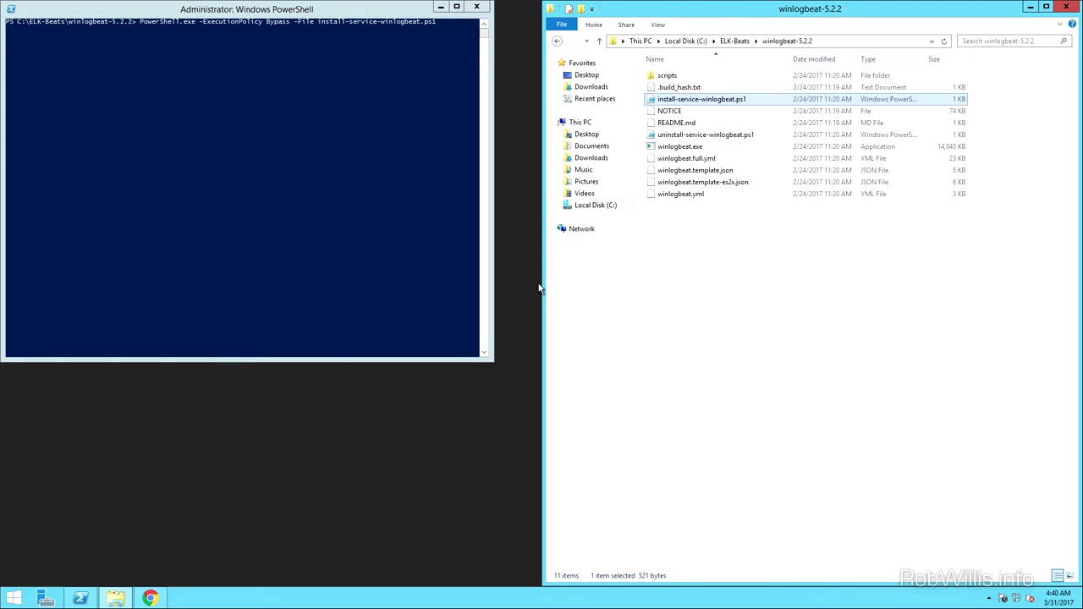
pyautogui.click(356, 185)
pyautogui.press('Return')
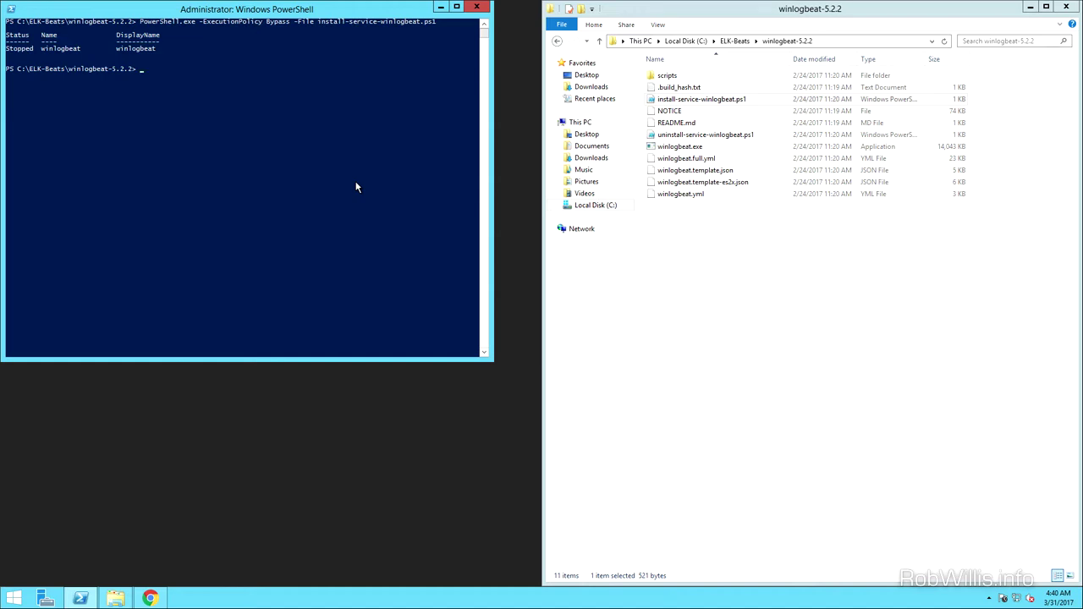
pyautogui.click(707, 279)
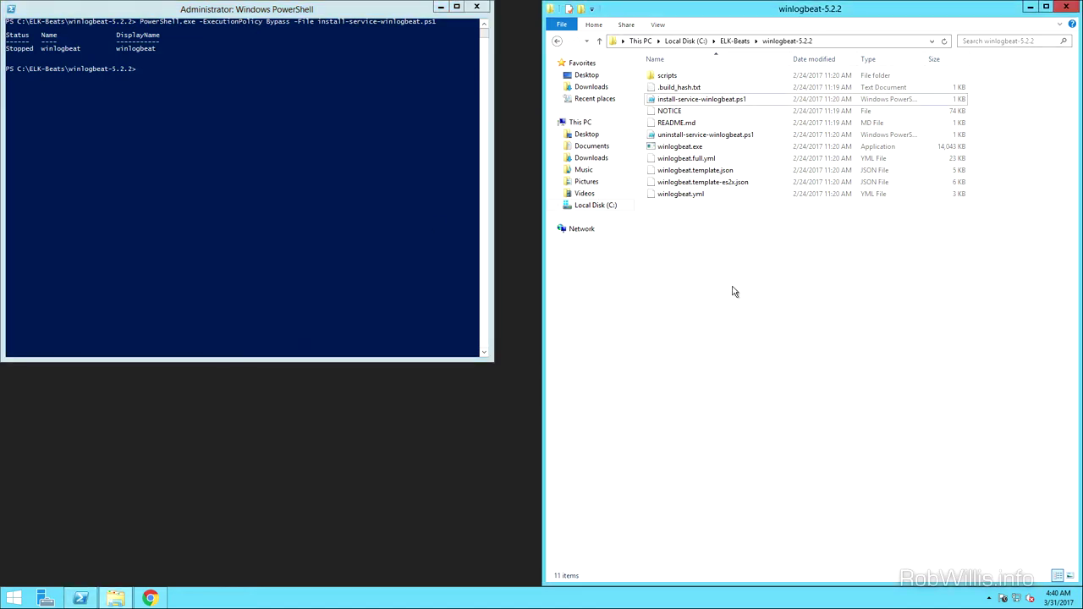
# Open winlogbeat.yml in Notepad++ and review its Application and System event_logs settings
pyautogui.click(685, 195)
pyautogui.rightClick(684, 196)
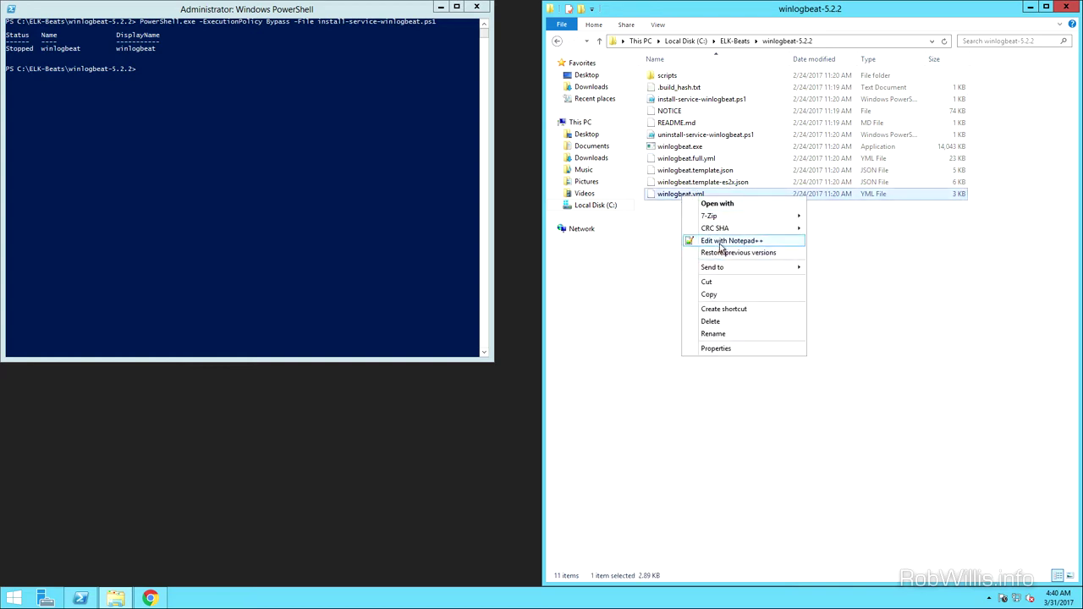
pyautogui.click(720, 241)
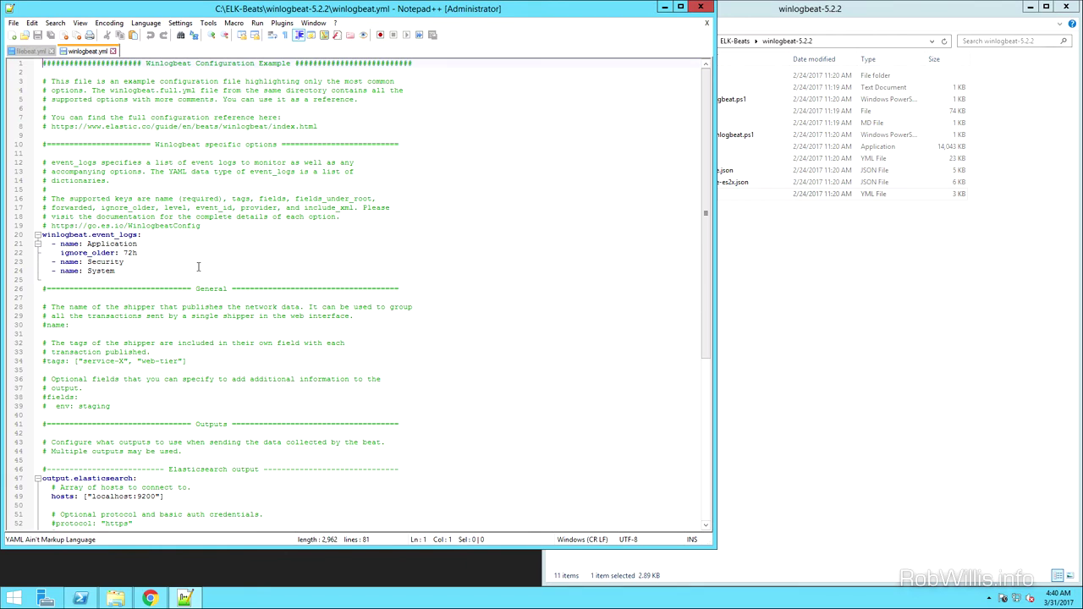
pyautogui.moveTo(43, 234); pyautogui.dragTo(147, 246)
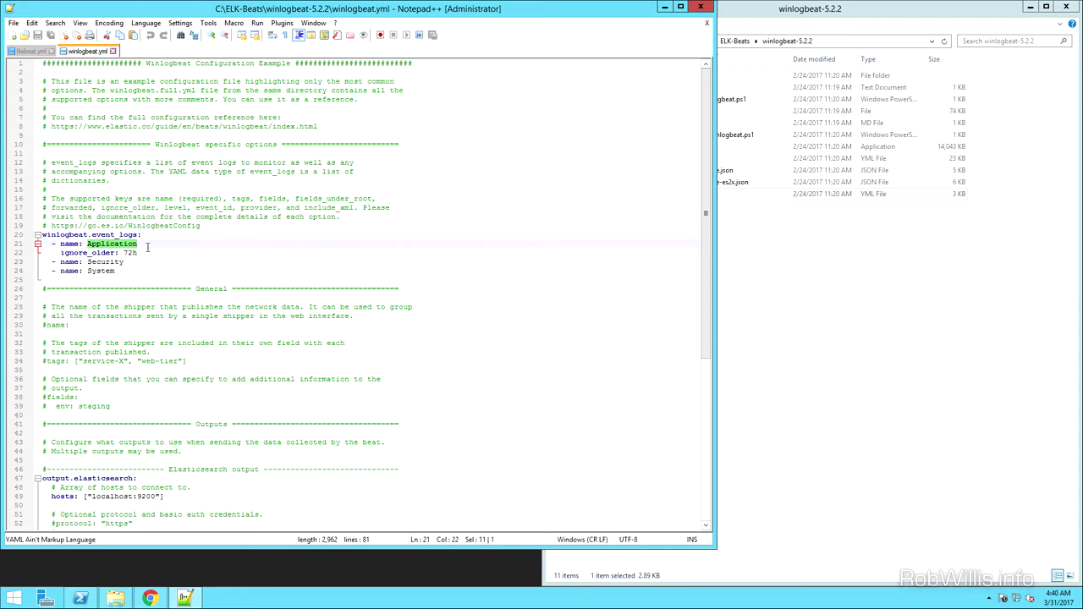
pyautogui.moveTo(65, 252); pyautogui.dragTo(115, 272)
pyautogui.click(329, 368)
pyautogui.scroll(-6, 334, 352)
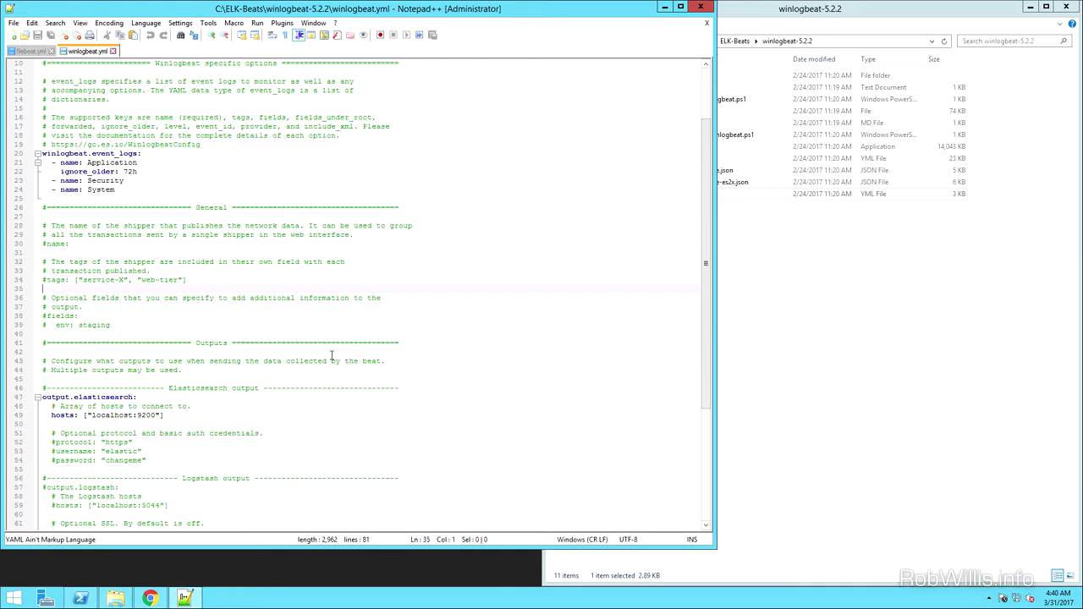
# Comment out the Elasticsearch output and enable Logstash output with host 192.168.2.85:5044
pyautogui.click(44, 317)
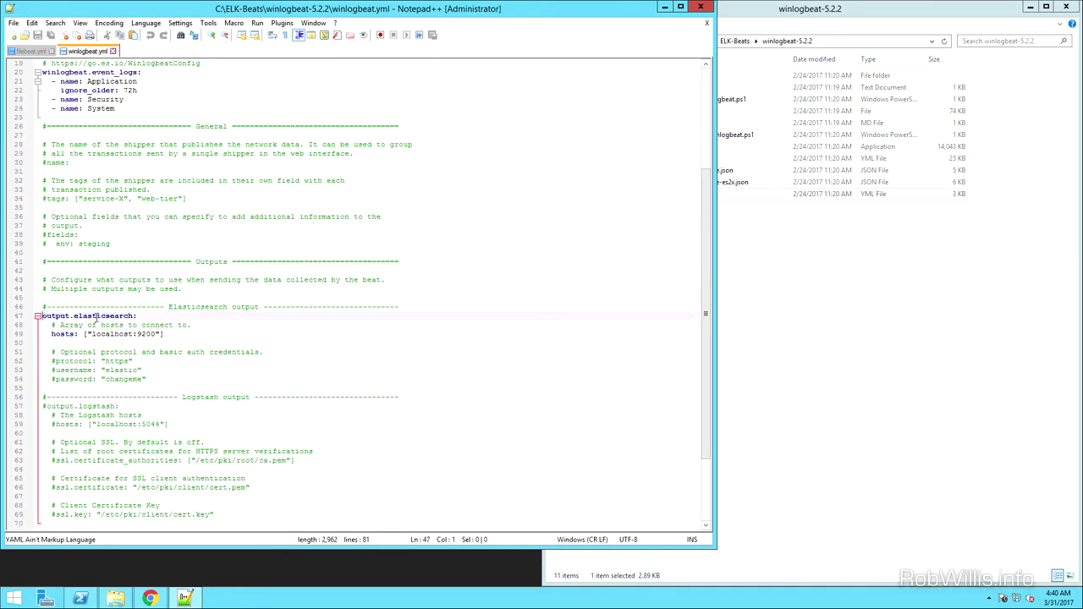
pyautogui.write('#')
pyautogui.press('Down')
pyautogui.press('Down')
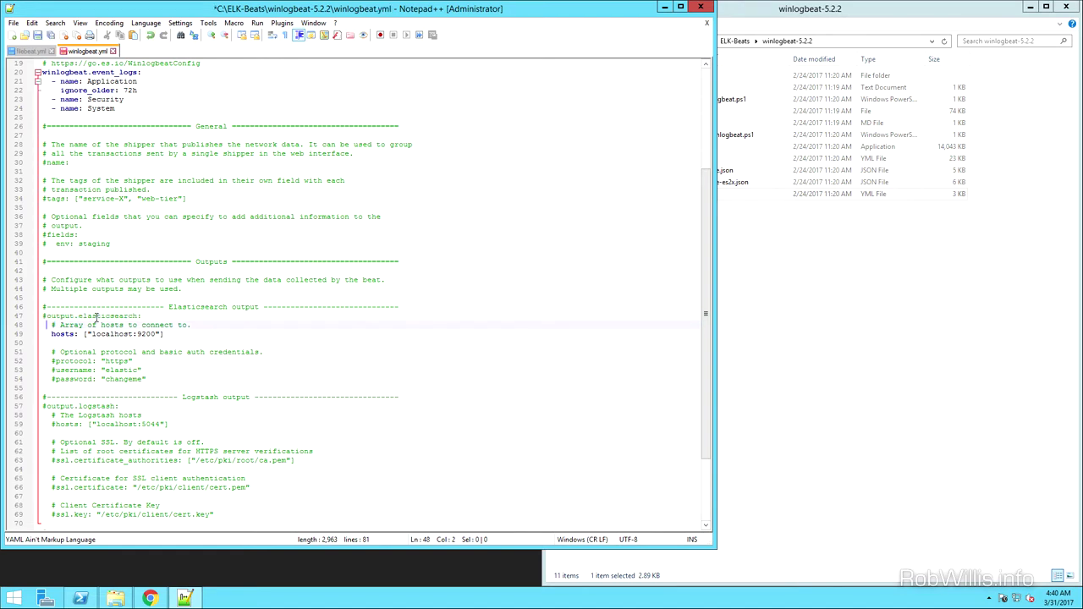
pyautogui.write('#')
pyautogui.press('Down')
pyautogui.press('Down')
pyautogui.press('Down')
pyautogui.press('Down')
pyautogui.press('Down')
pyautogui.press('Down')
pyautogui.press('Down')
pyautogui.press('Down')
pyautogui.press('BackSpace')
pyautogui.press('Down')
pyautogui.press('Down')
pyautogui.press('Right')
pyautogui.press('BackSpace')
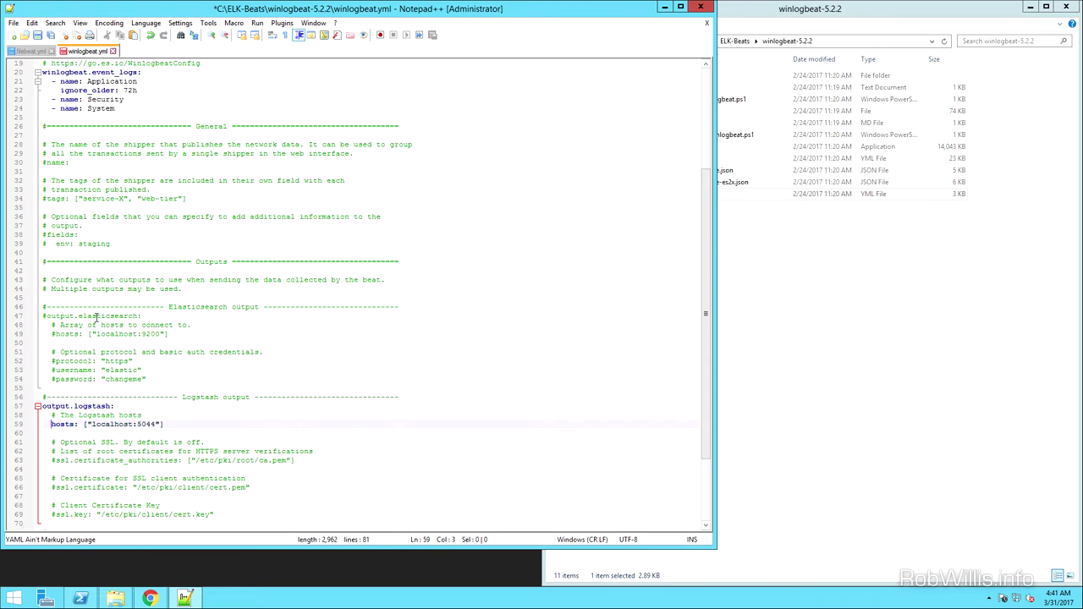
pyautogui.press('Right')
pyautogui.press('Right')
pyautogui.press('Right')
pyautogui.press('Right')
pyautogui.press('Right')
pyautogui.press('Right')
pyautogui.press('Right')
pyautogui.press('Right')
pyautogui.press('Right')
pyautogui.press('BackSpace')
pyautogui.press('BackSpace')
pyautogui.press('BackSpace')
pyautogui.press('BackSpace')
pyautogui.press('BackSpace')
pyautogui.press('BackSpace')
pyautogui.press('BackSpace')
pyautogui.press('BackSpace')
pyautogui.press('BackSpace')
pyautogui.write('192.168.2.85')
# Check the commented Elasticsearch block, save winlogbeat.yml and close Notepad++
pyautogui.click(43, 315)
pyautogui.hotkey('shift', 'Down')
pyautogui.hotkey('shift', 'Down')
pyautogui.hotkey('shift', 'Down')
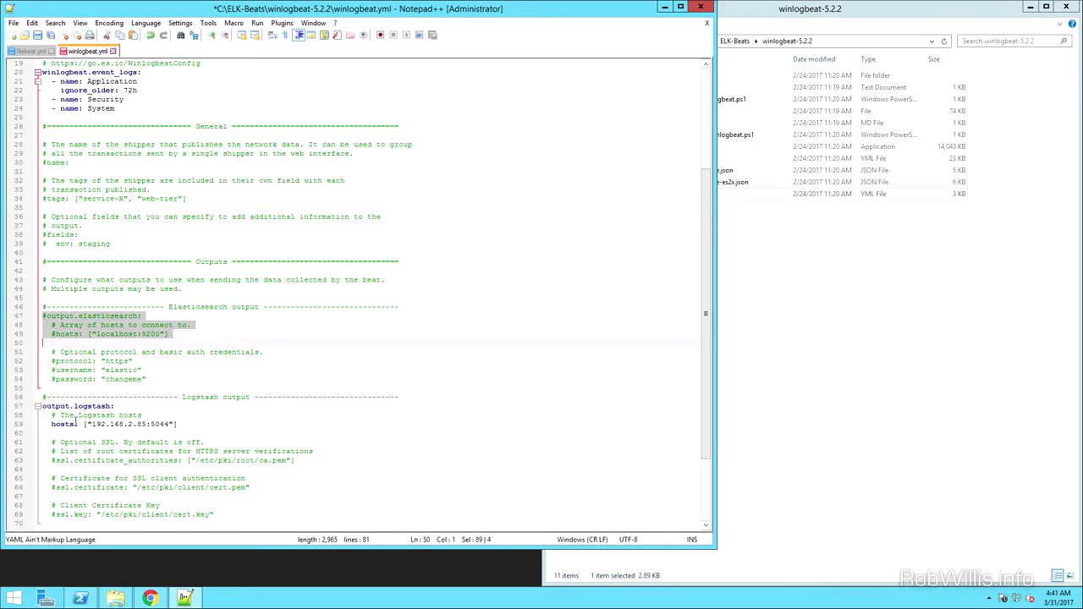
pyautogui.click(37, 39)
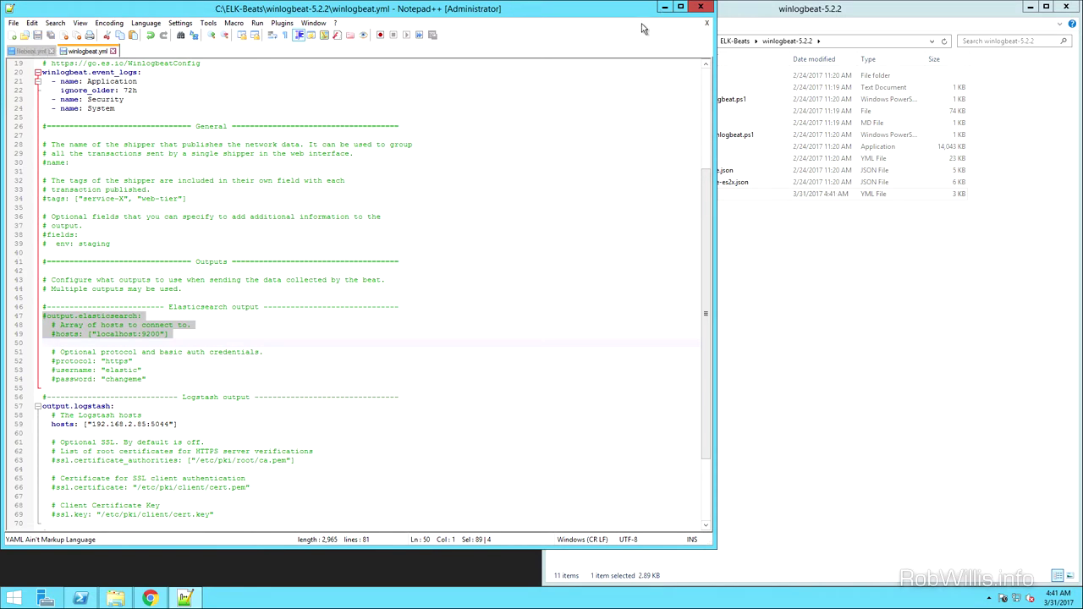
pyautogui.click(664, 6)
# Launch services.msc, start the winlogbeat service, and minimize the Services window
pyautogui.click(248, 245)
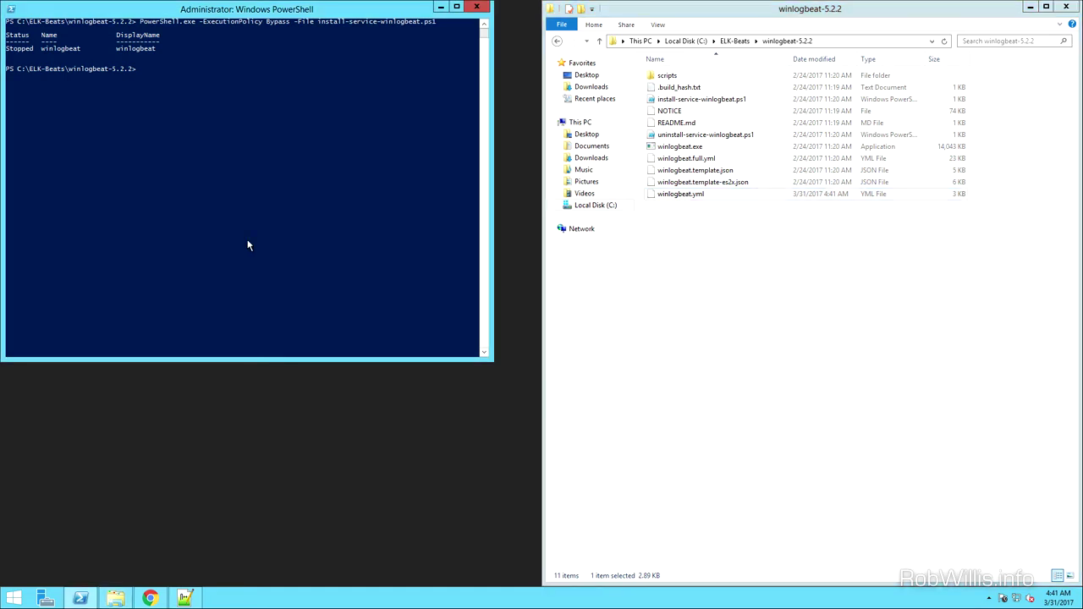
pyautogui.write('services.msc')
pyautogui.press('Return')
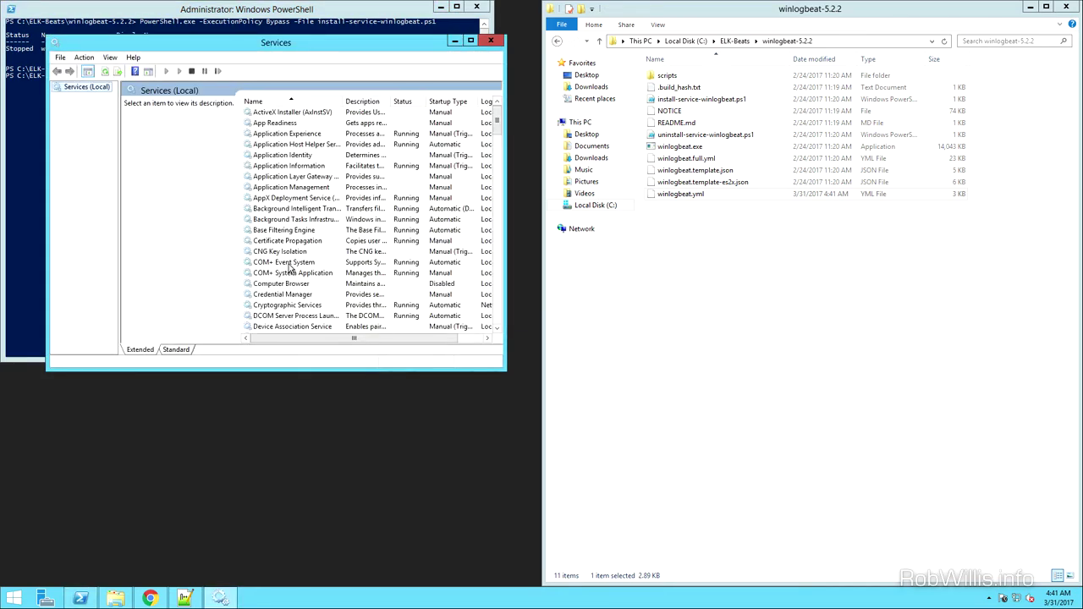
pyautogui.click(290, 251)
pyautogui.write('wi')
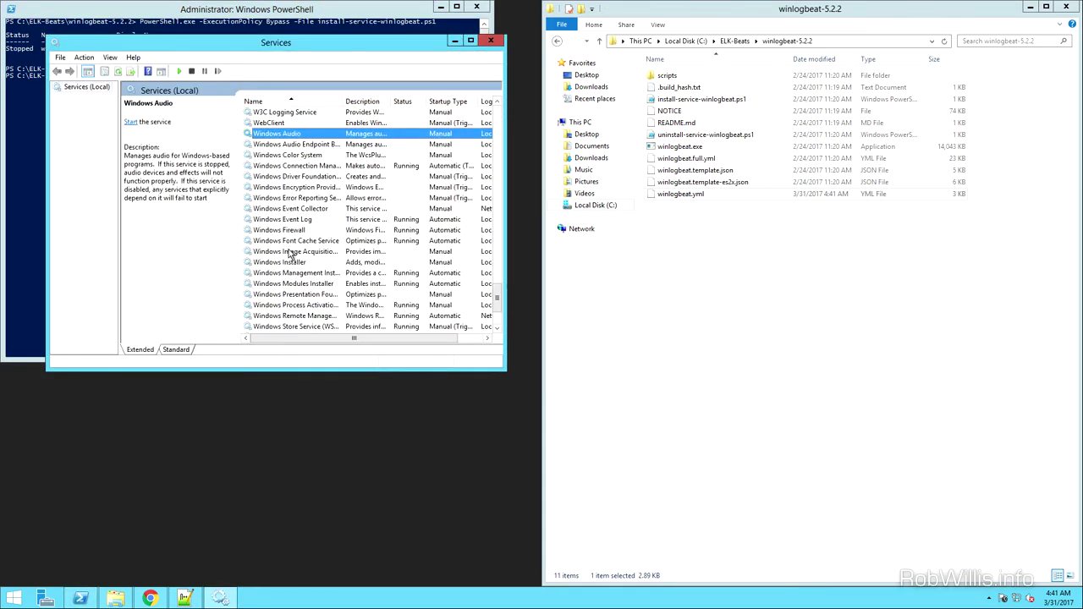
pyautogui.scroll(-3, 290, 251)
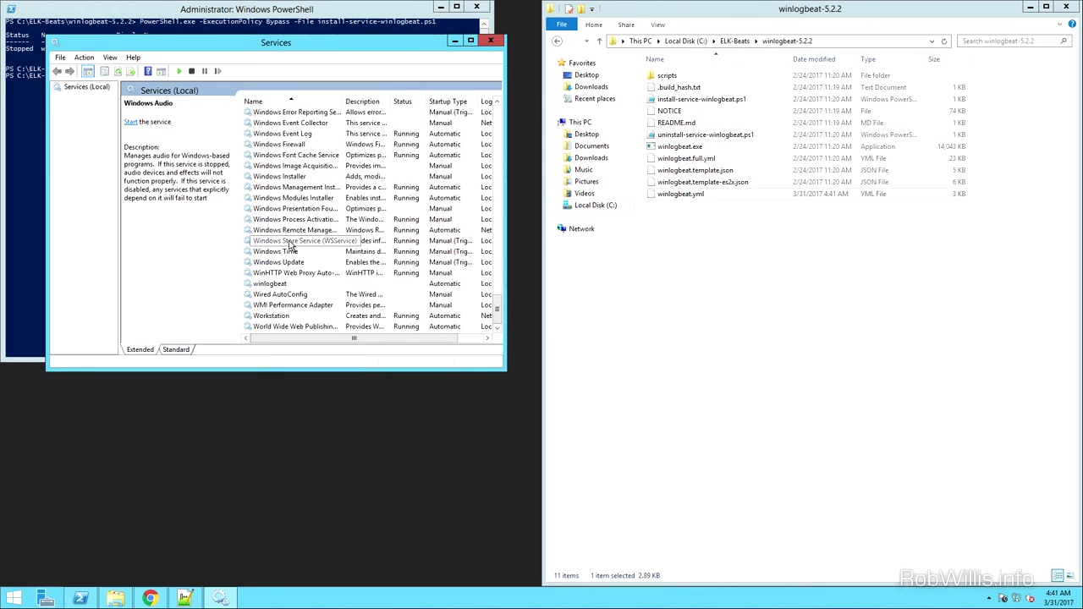
pyautogui.click(279, 284)
pyautogui.rightClick(279, 284)
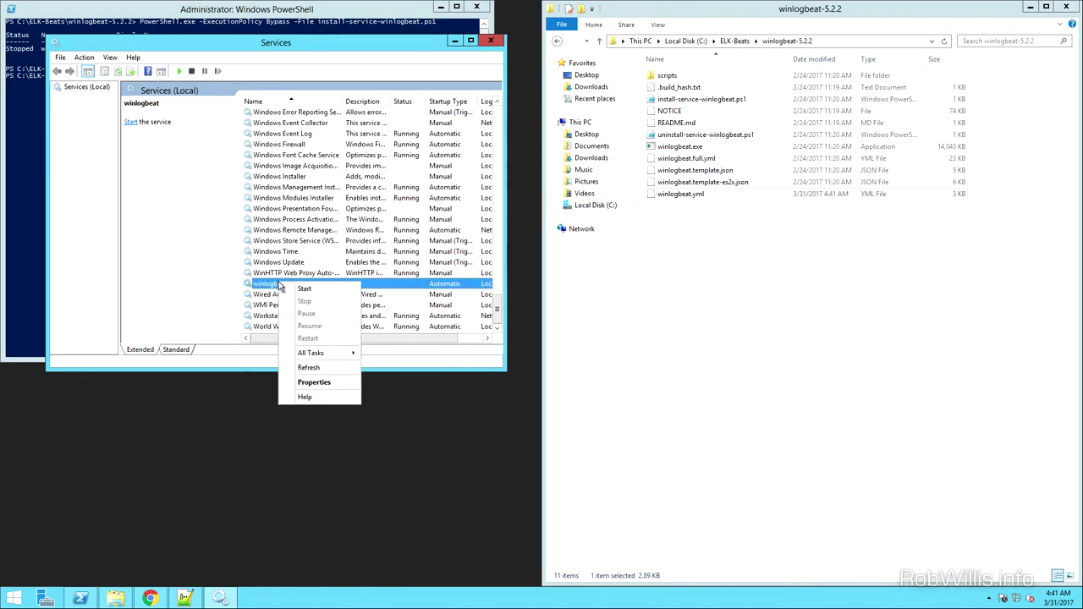
pyautogui.click(306, 294)
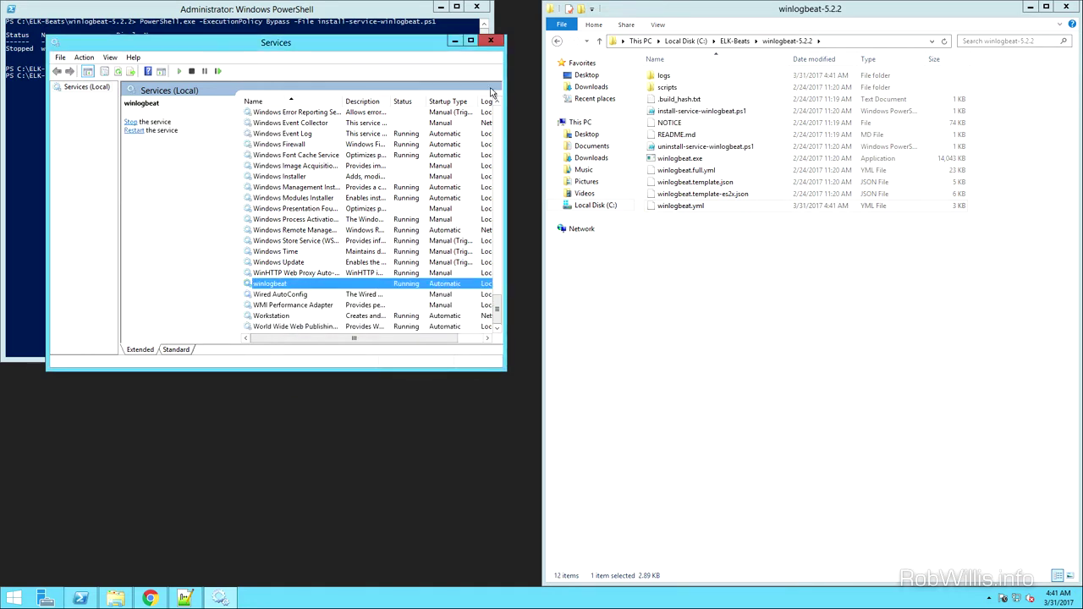
pyautogui.click(454, 41)
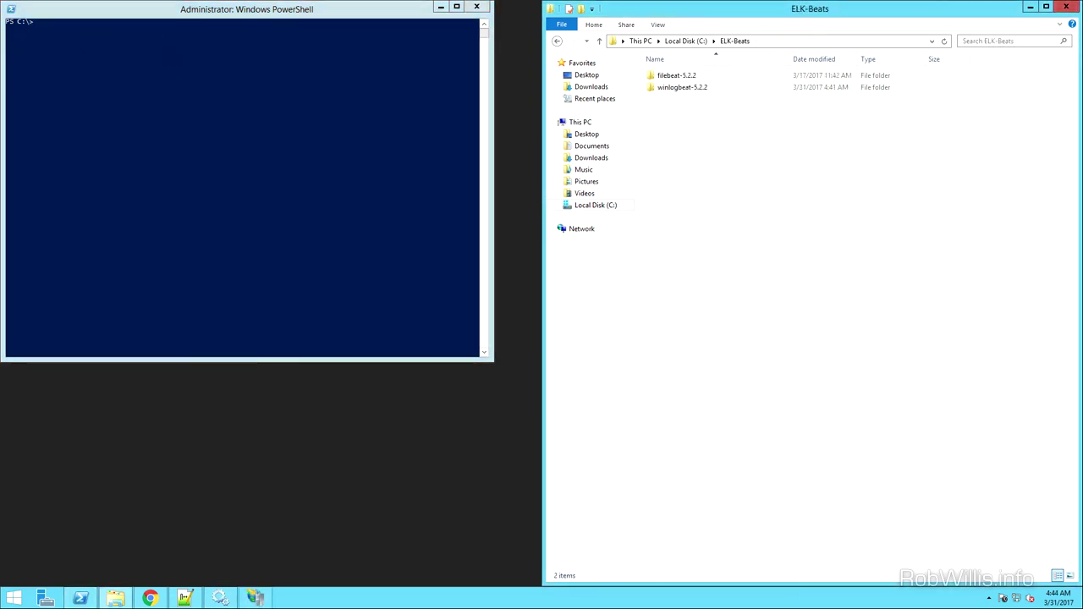
# Change into c:\ELK-Beats\filebeat-5.2.2 and run install-service-filebeat.ps1 with ExecutionPolicy Bypass
pyautogui.click(157, 139)
pyautogui.write('cd c:\\ELK-Beats\\filebeat-5.2.2')
pyautogui.press('Return')
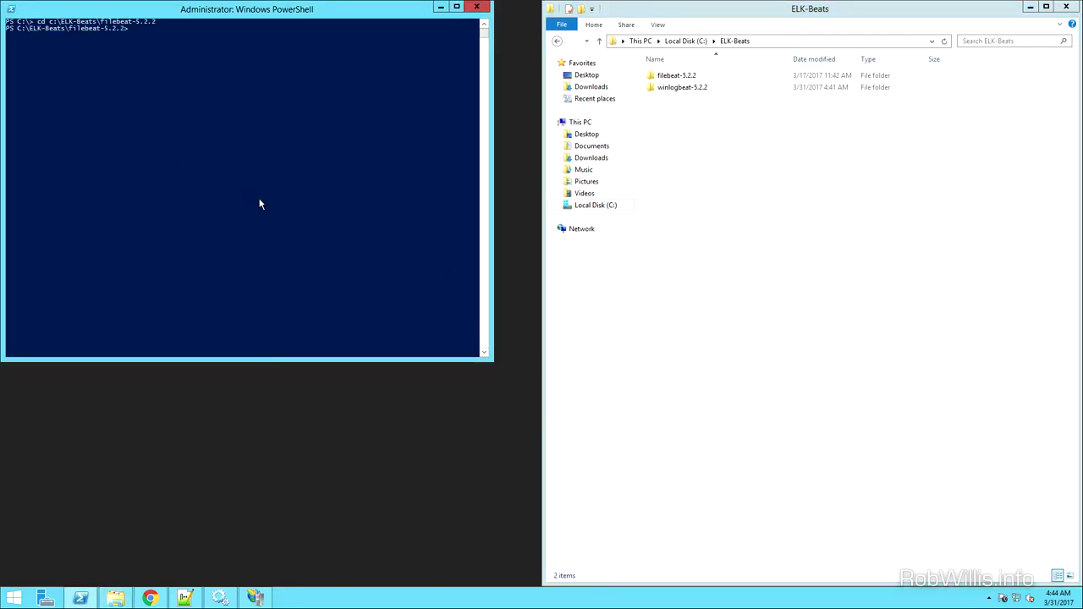
pyautogui.doubleClick(688, 76)
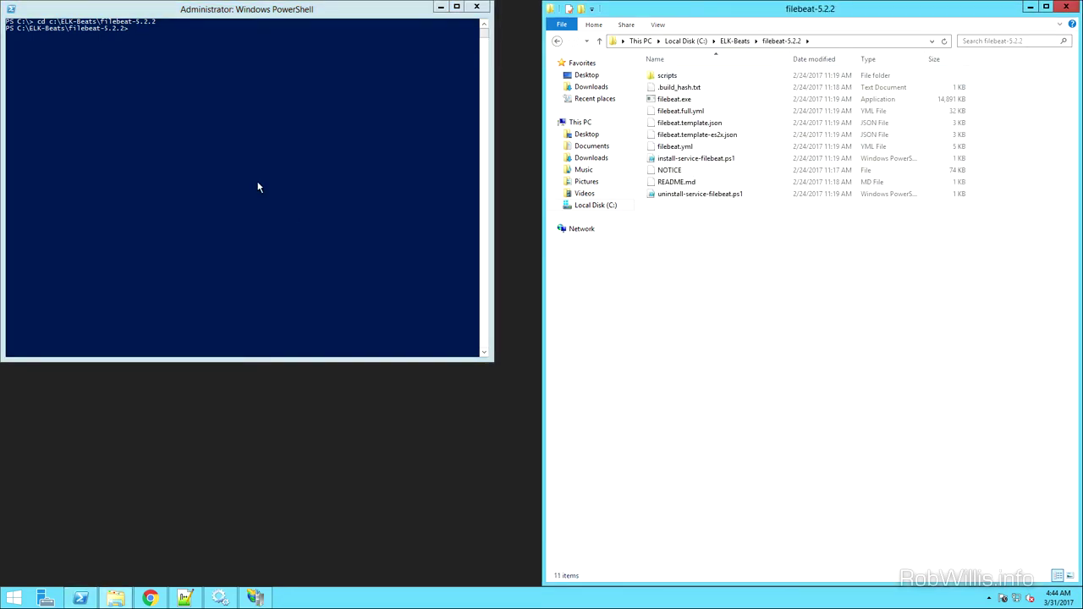
pyautogui.click(701, 160)
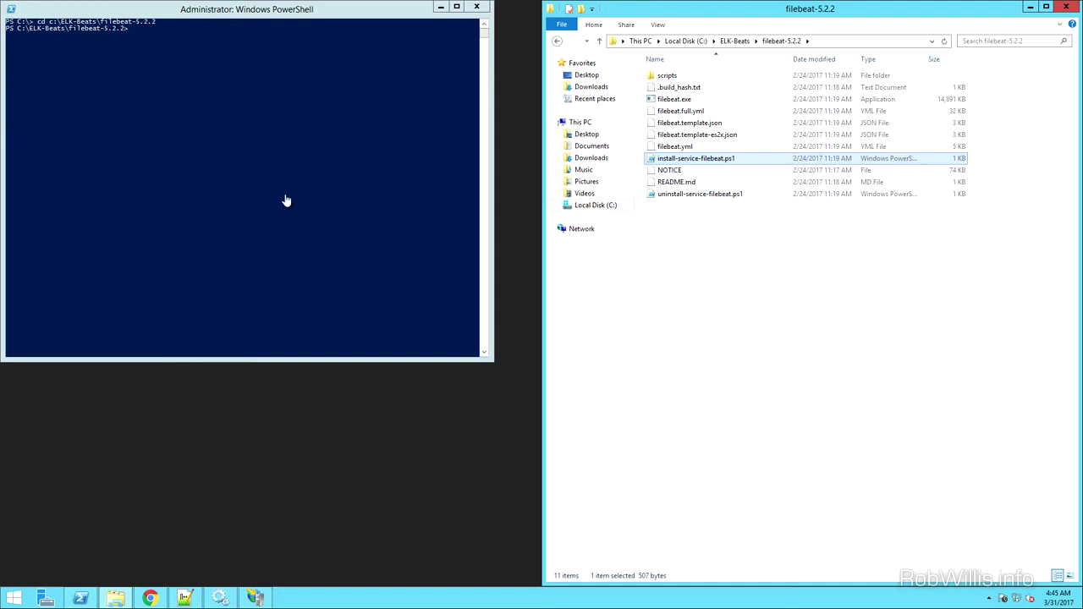
pyautogui.rightClick(256, 158)
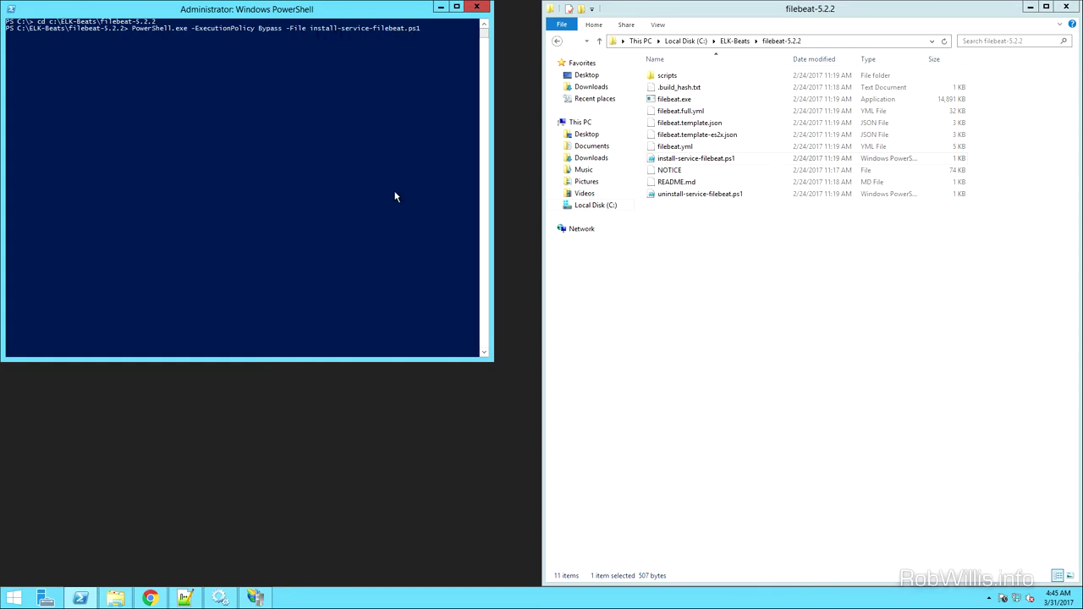
pyautogui.press('Return')
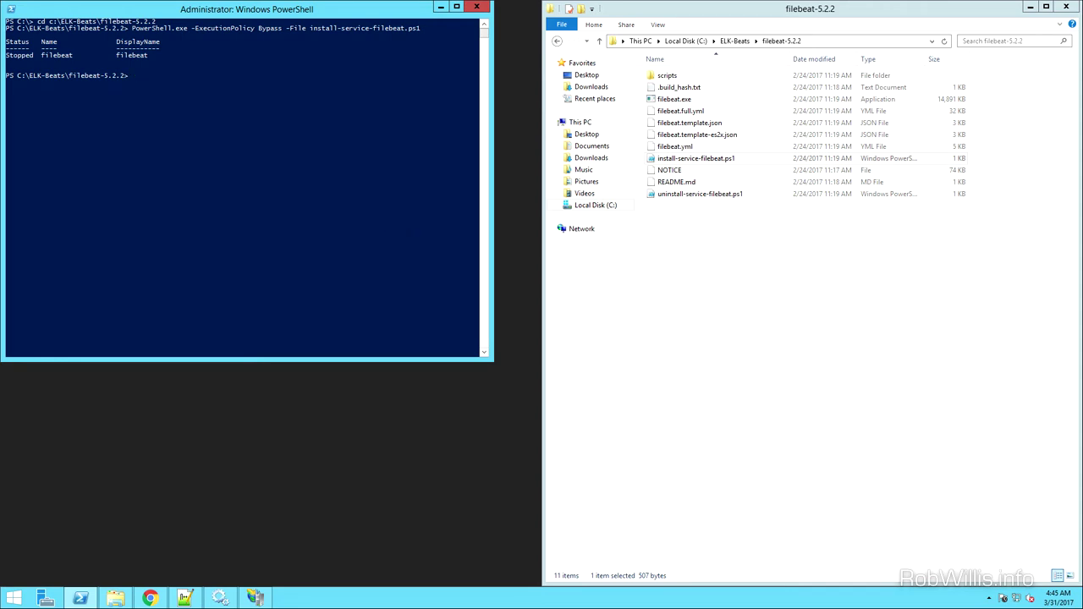
pyautogui.rightClick(668, 149)
# Open filebeat.yml and replace the /var/log/*.log path with C:\inetpub\logs\LogFiles\*\*
pyautogui.click(693, 193)
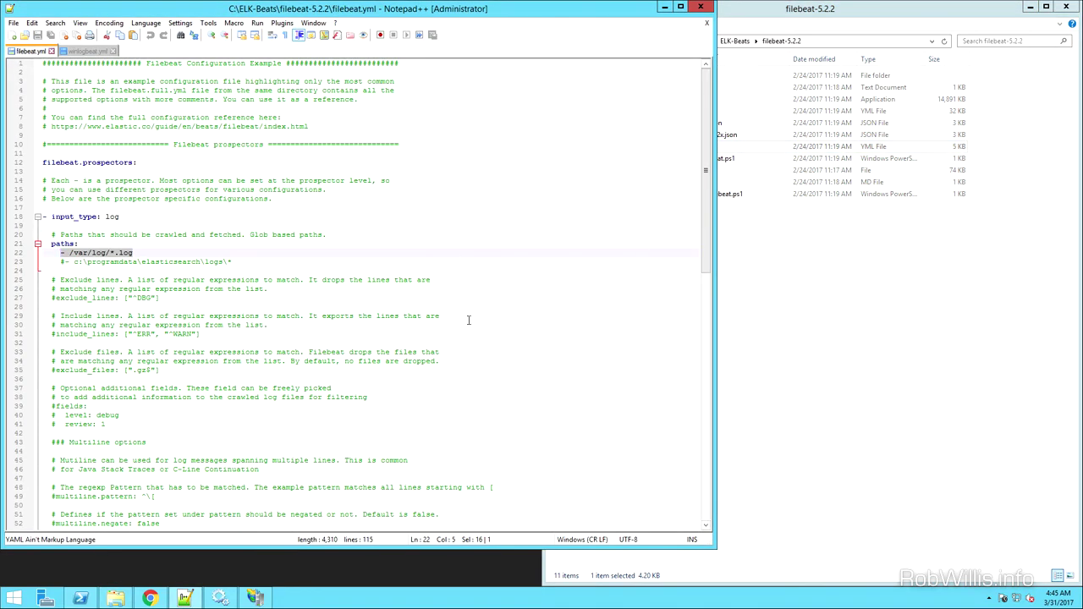
pyautogui.click(489, 319)
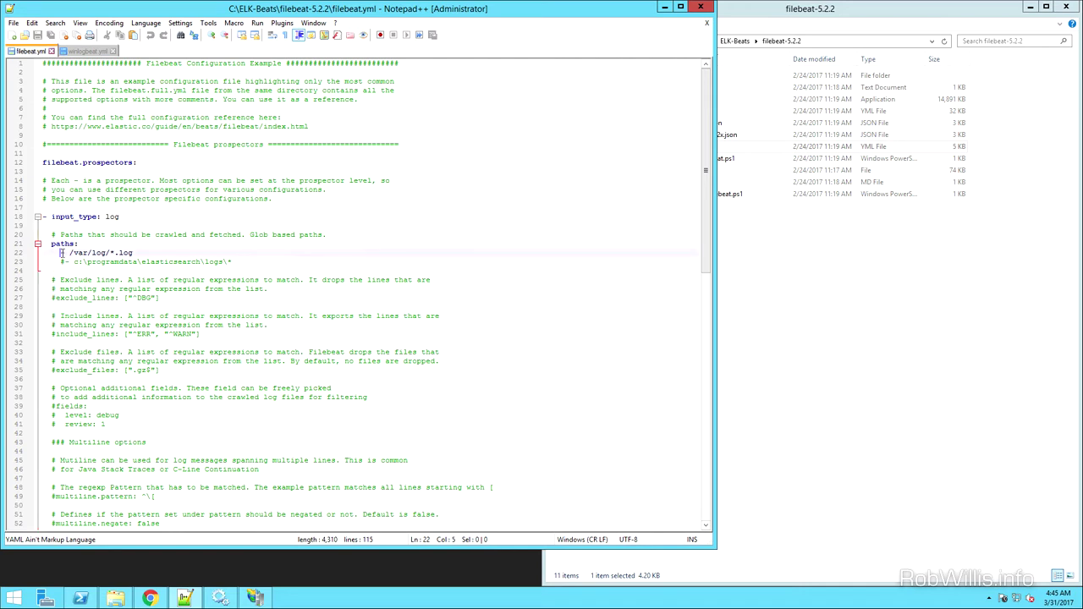
pyautogui.moveTo(135, 253); pyautogui.dragTo(61, 258)
pyautogui.write('- C:\\inetpub\\logs\\LogFiles\\*\\*')
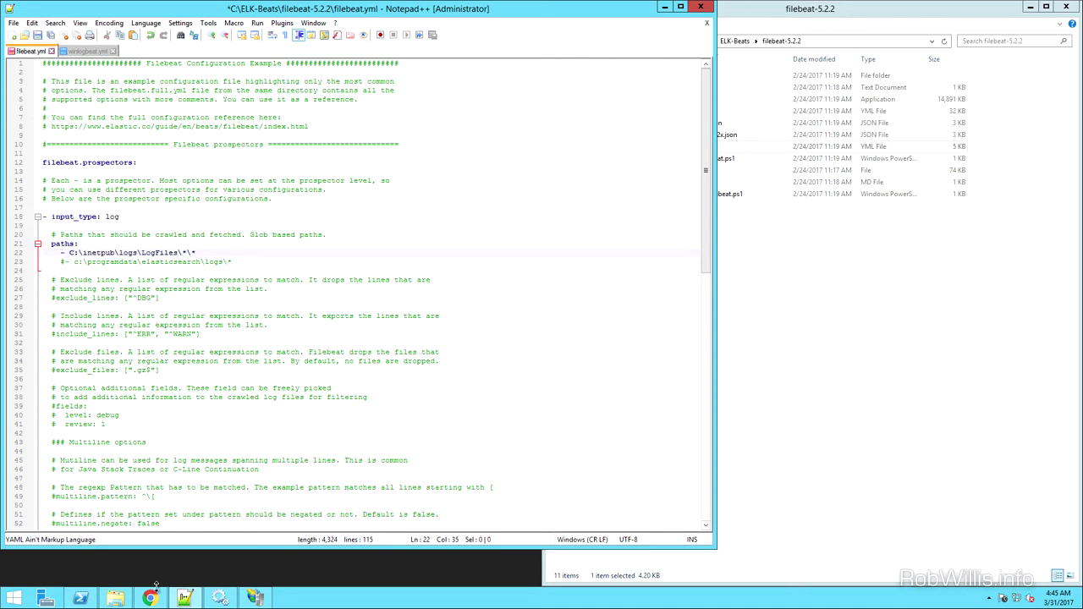
pyautogui.click(258, 599)
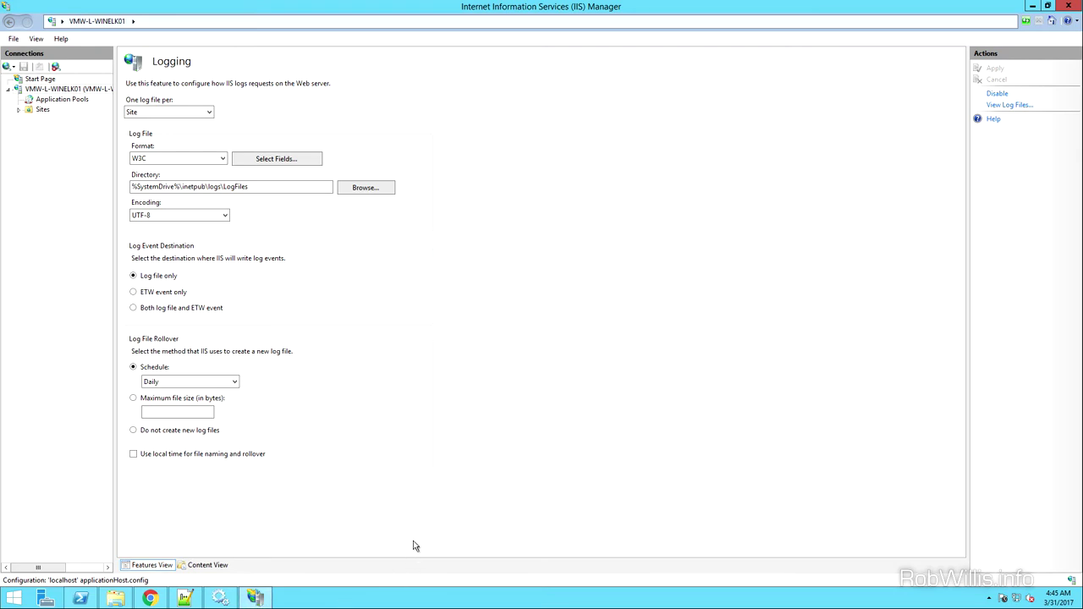
pyautogui.click(69, 89)
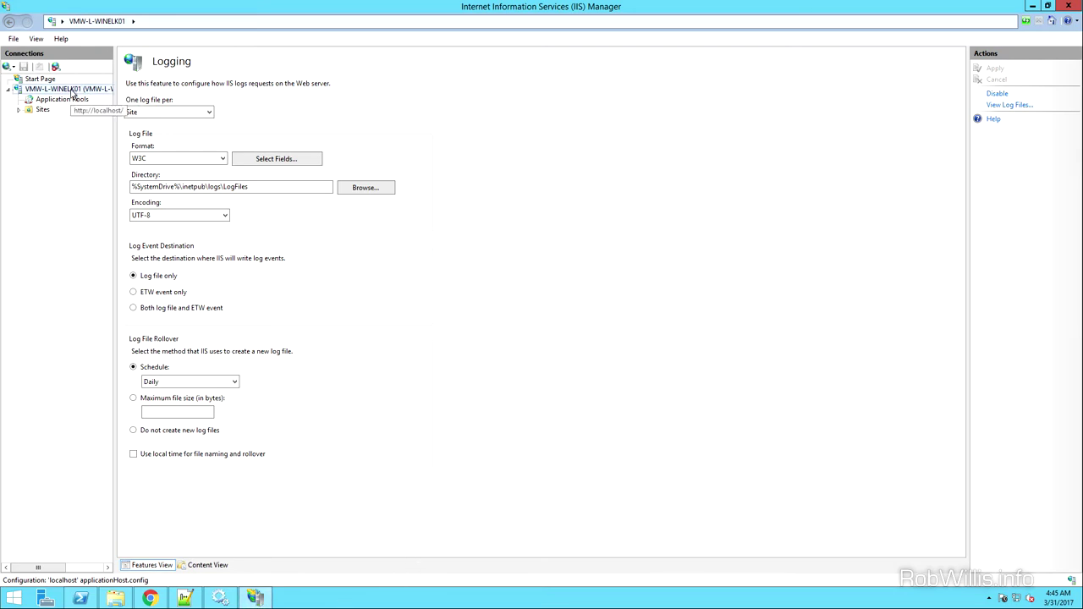
pyautogui.doubleClick(567, 117)
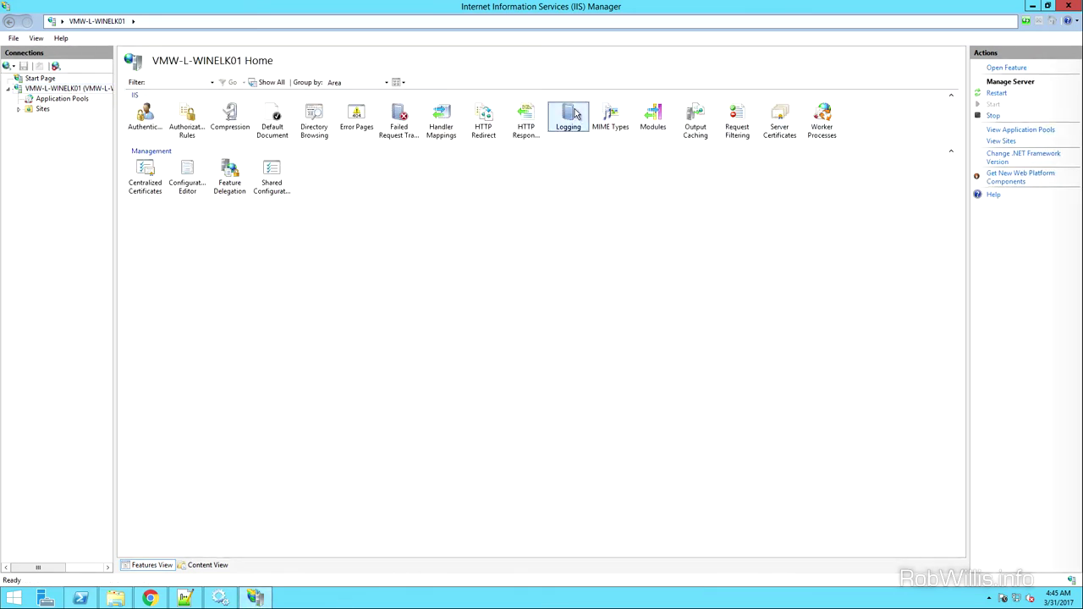
pyautogui.moveTo(283, 185); pyautogui.dragTo(128, 186)
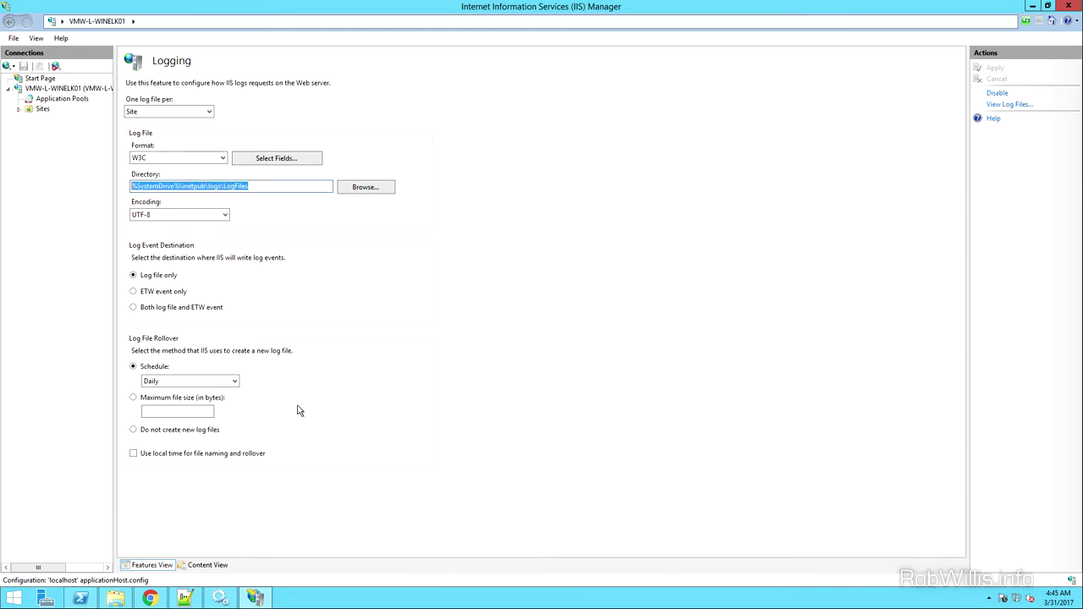
pyautogui.click(1032, 6)
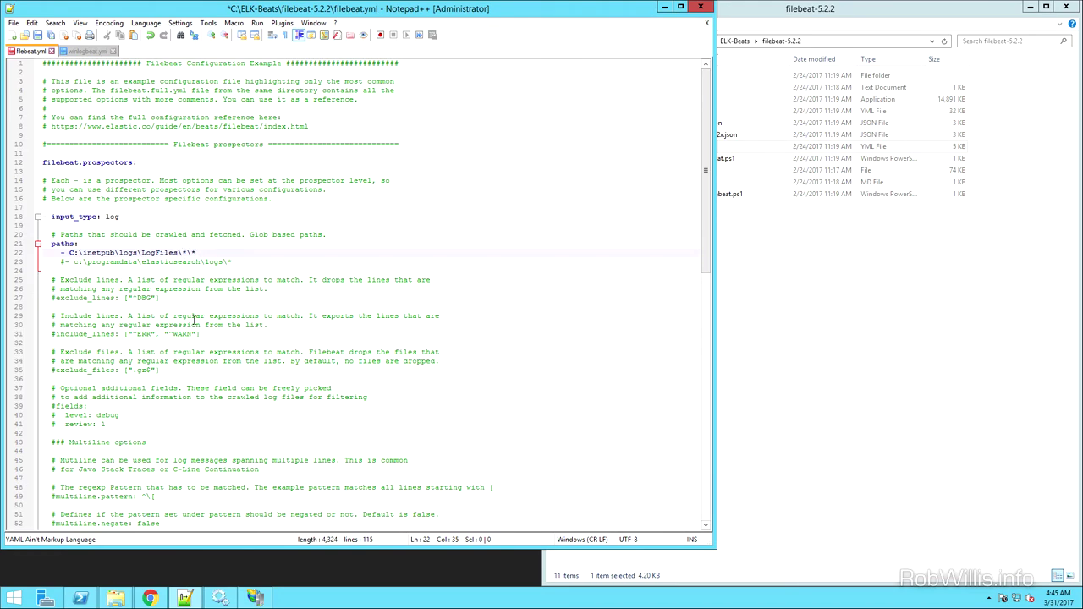
# Comment out output.elasticsearch and its hosts line in filebeat.yml
pyautogui.click(215, 390)
pyautogui.scroll(-14, 215, 381)
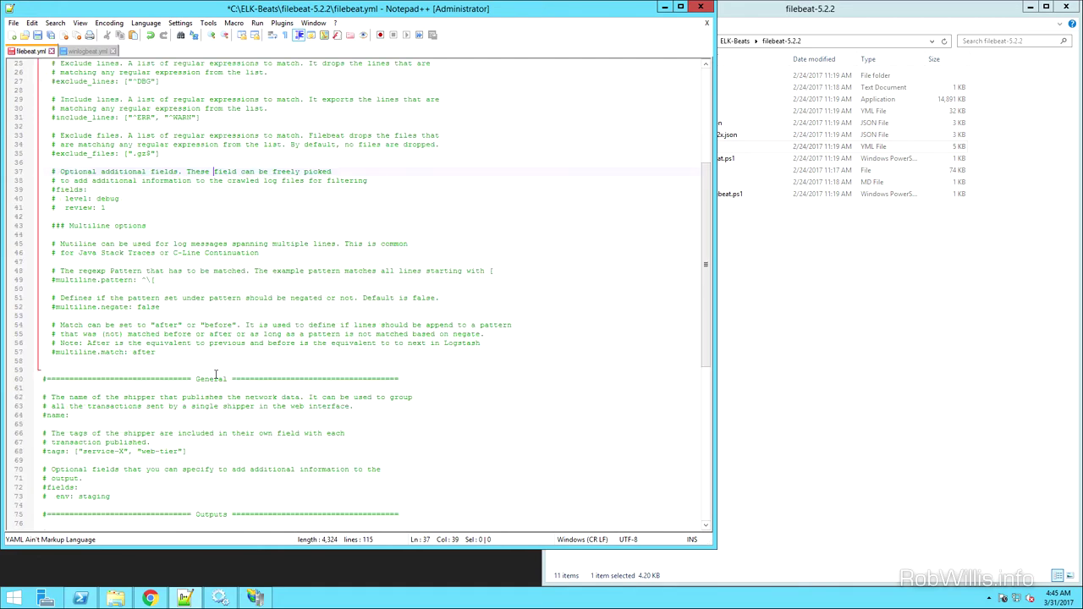
pyautogui.scroll(-4, 215, 373)
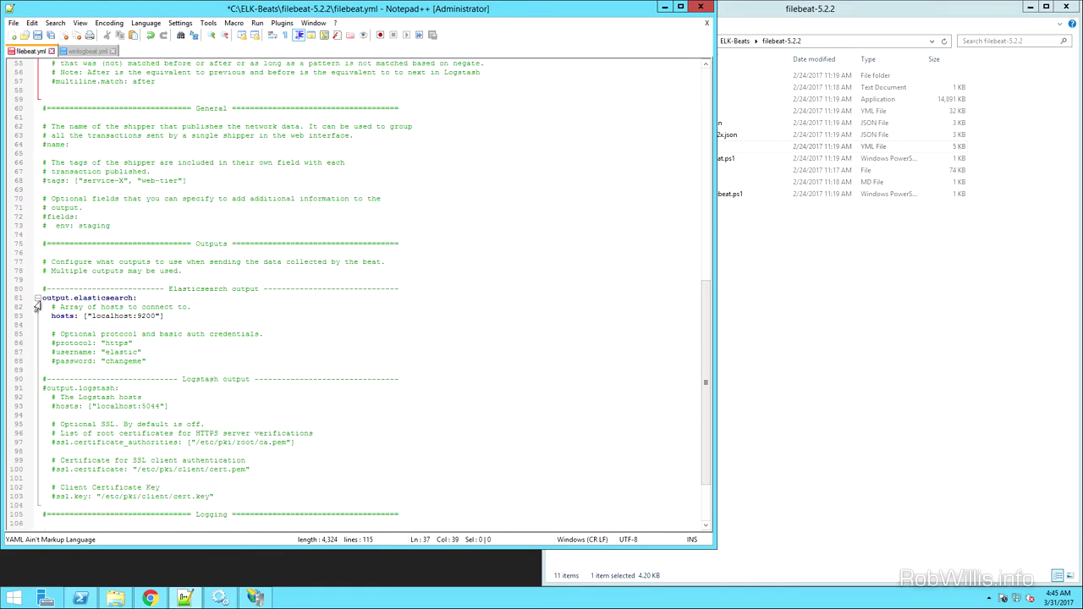
pyautogui.click(45, 297)
pyautogui.press('Home')
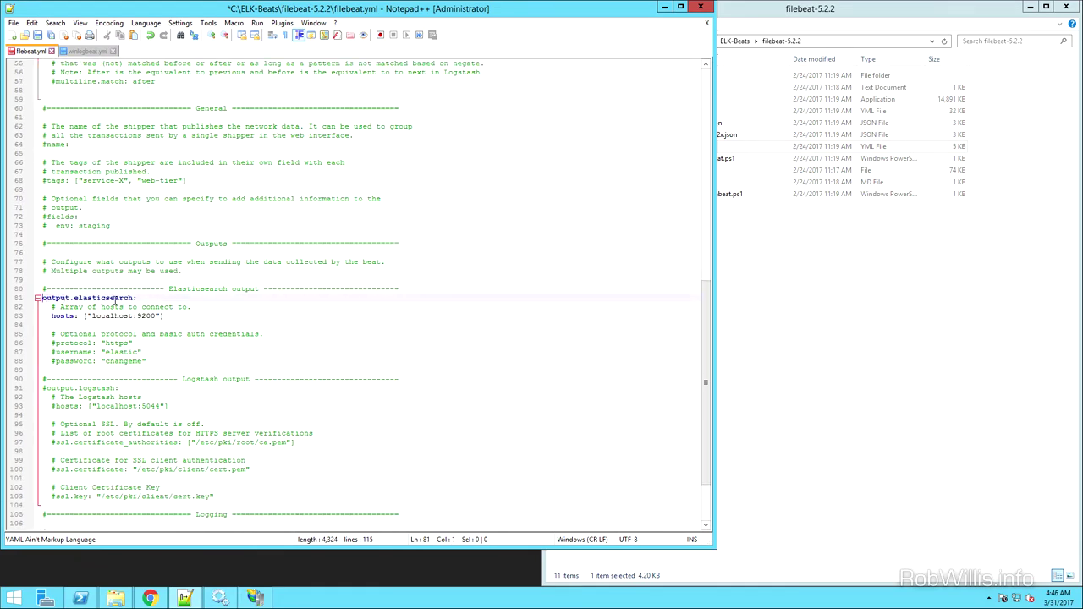
pyautogui.write('#')
pyautogui.press('Down')
pyautogui.press('Down')
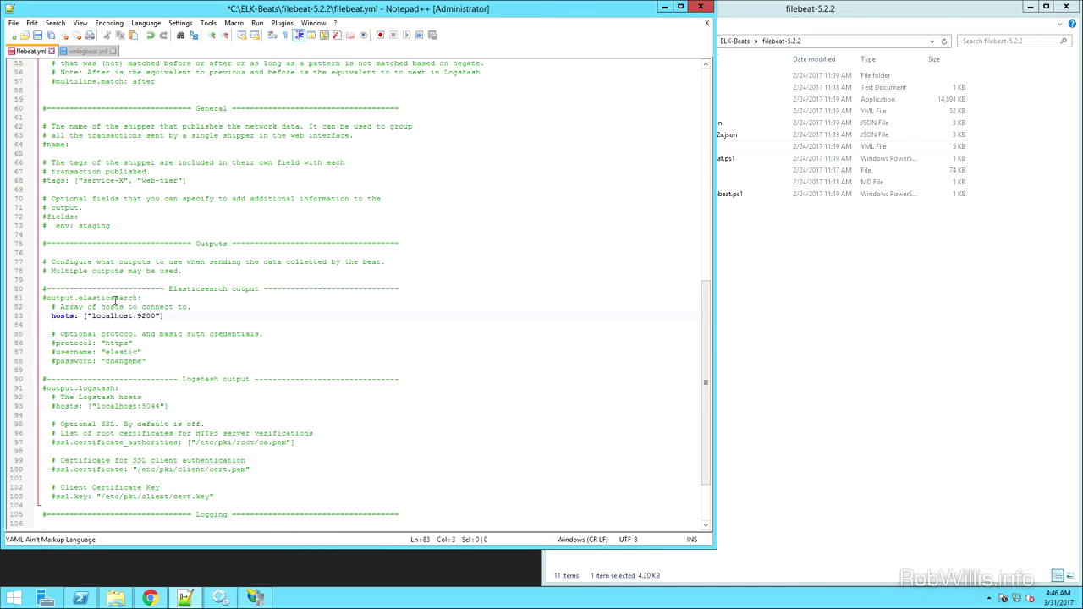
pyautogui.write('#')
# Enable the Logstash output with host 192.168.2.85:5044, save filebeat.yml and close Notepad++
pyautogui.press('Down')
pyautogui.press('Down')
pyautogui.press('Down')
pyautogui.press('Down')
pyautogui.press('Down')
pyautogui.press('Down')
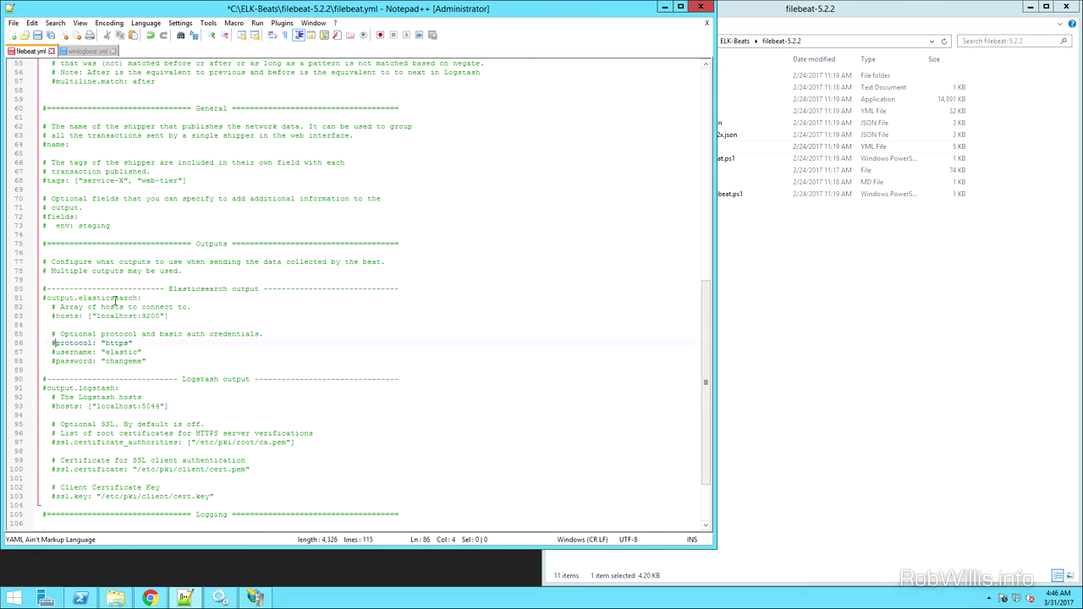
pyautogui.press('Down')
pyautogui.press('Down')
pyautogui.press('Right')
pyautogui.press('Right')
pyautogui.press('BackSpace')
pyautogui.press('Down')
pyautogui.press('Down')
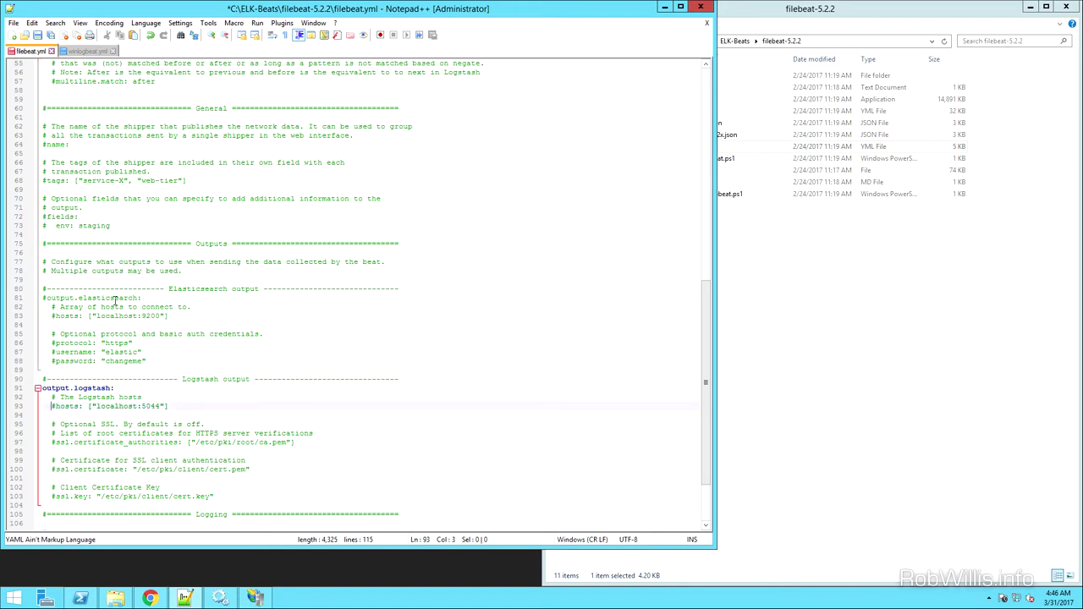
pyautogui.press('BackSpace')
pyautogui.press('Right')
pyautogui.press('Right')
pyautogui.press('Right')
pyautogui.press('Right')
pyautogui.press('Right')
pyautogui.press('Right')
pyautogui.press('Right')
pyautogui.press('Right')
pyautogui.press('Right')
pyautogui.press('Right')
pyautogui.press('Right')
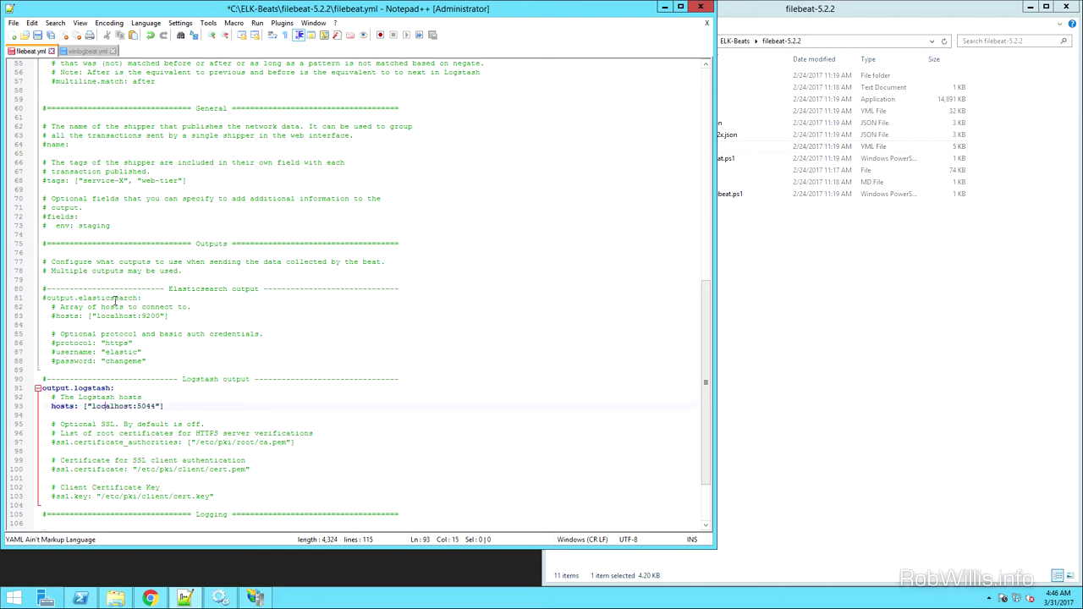
pyautogui.press('BackSpace')
pyautogui.press('BackSpace')
pyautogui.press('BackSpace')
pyautogui.press('BackSpace')
pyautogui.press('BackSpace')
pyautogui.press('BackSpace')
pyautogui.press('BackSpace')
pyautogui.press('BackSpace')
pyautogui.press('BackSpace')
pyautogui.write('192.1')
pyautogui.write('.2.85')
pyautogui.click(37, 37)
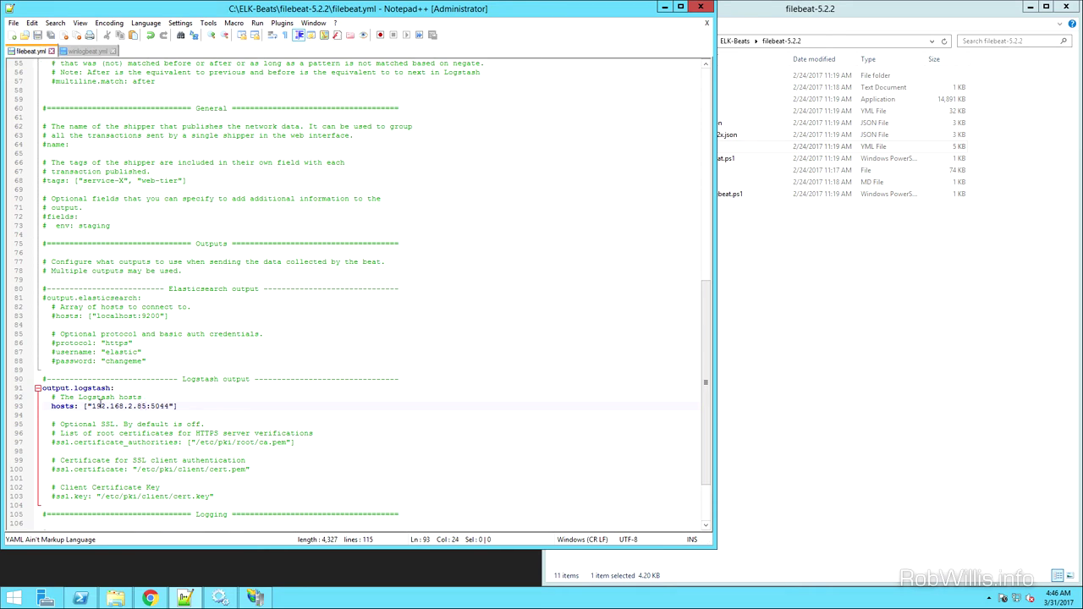
pyautogui.click(700, 6)
# Refresh the Services list so the newly installed filebeat service appears
pyautogui.click(184, 598)
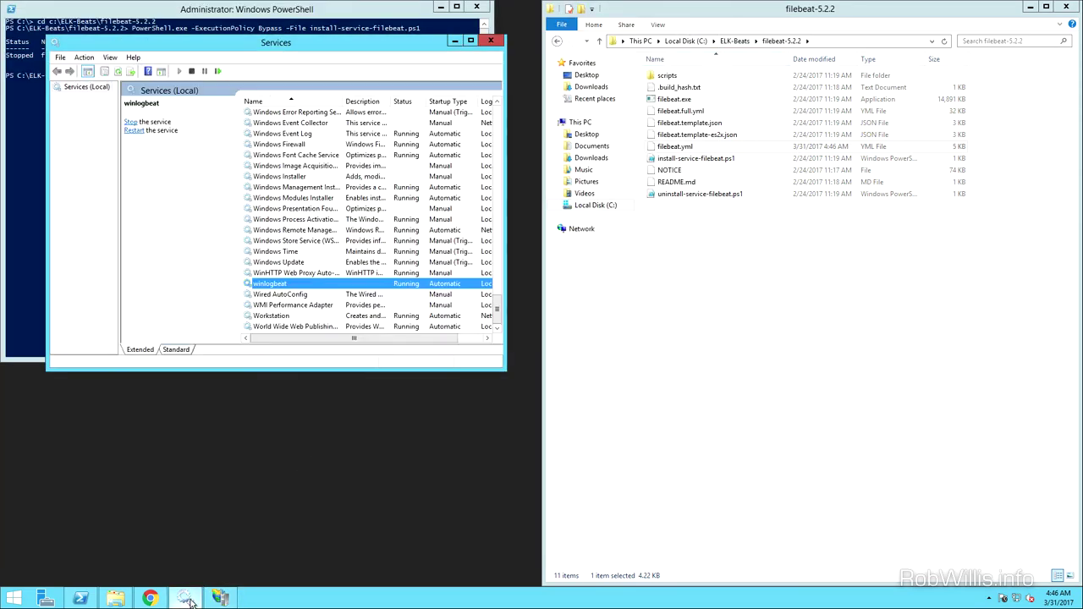
pyautogui.click(308, 252)
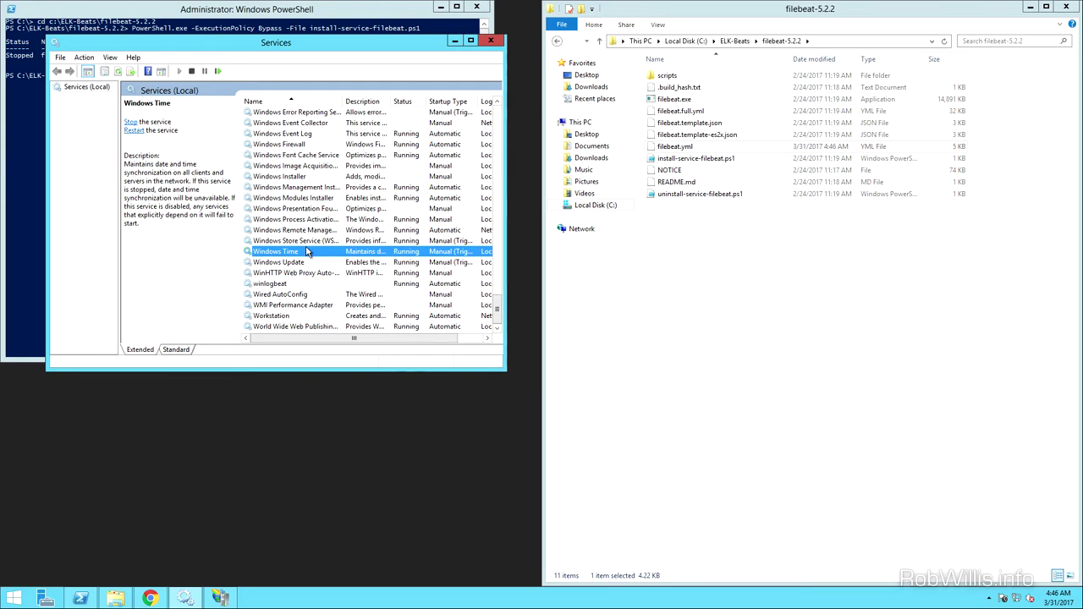
pyautogui.press('f')
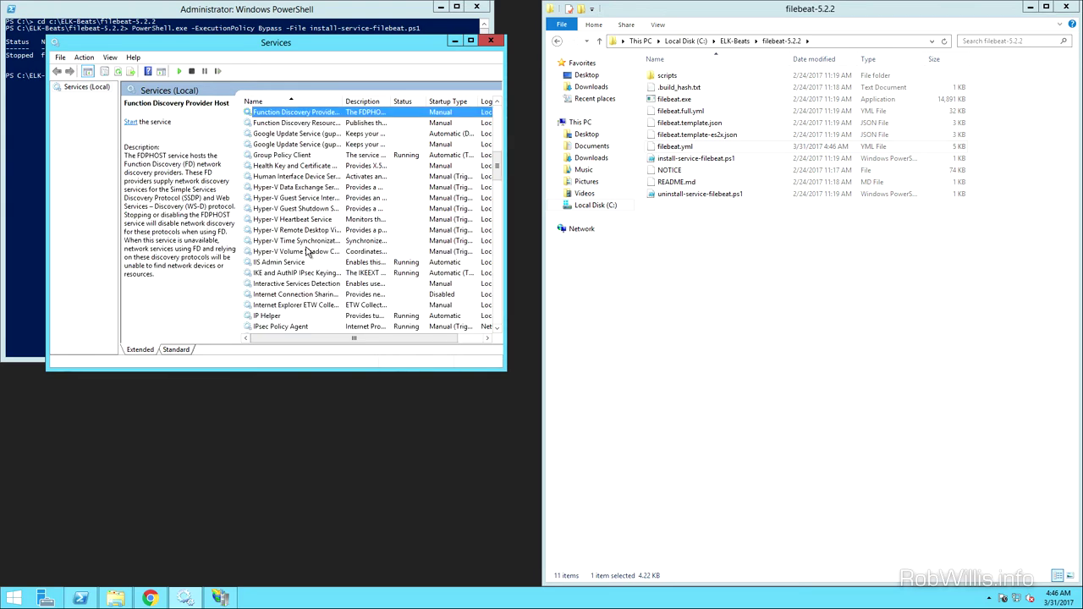
pyautogui.click(327, 188)
pyautogui.scroll(3, 326, 188)
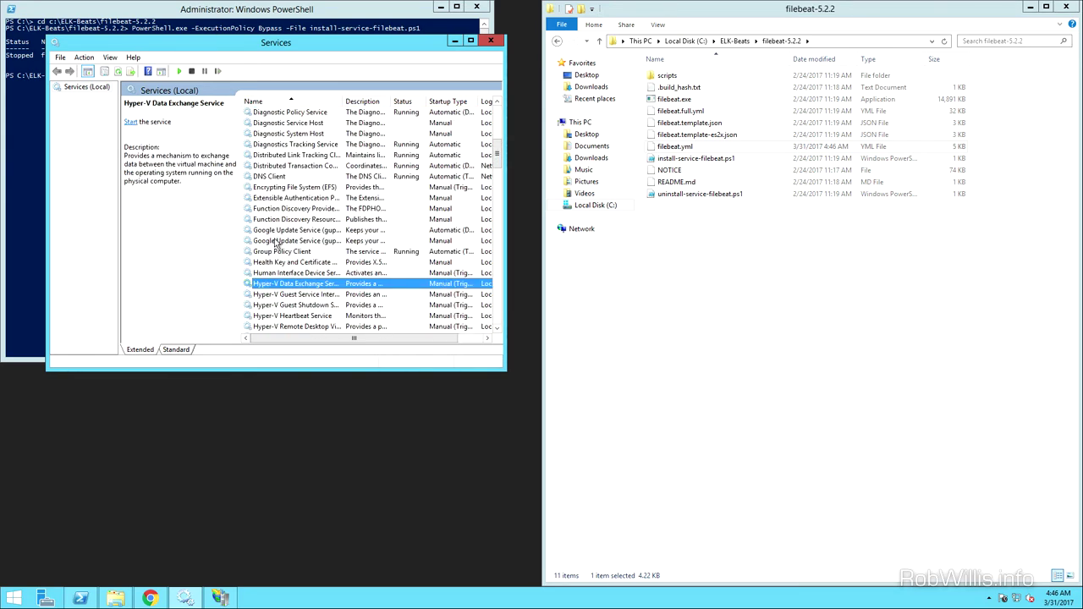
pyautogui.scroll(-3, 282, 264)
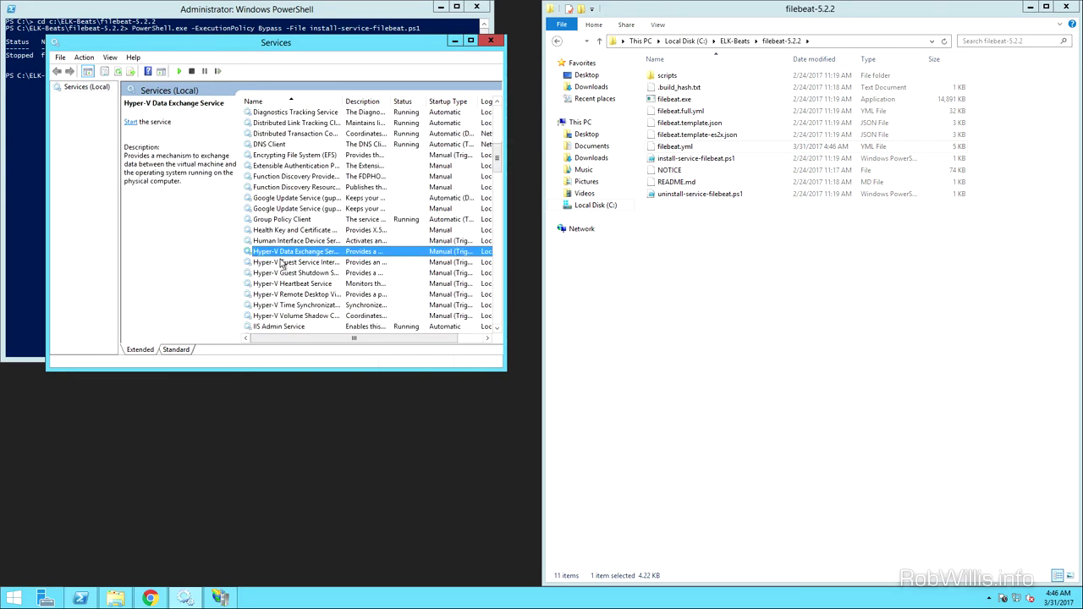
pyautogui.click(110, 57)
pyautogui.click(254, 220)
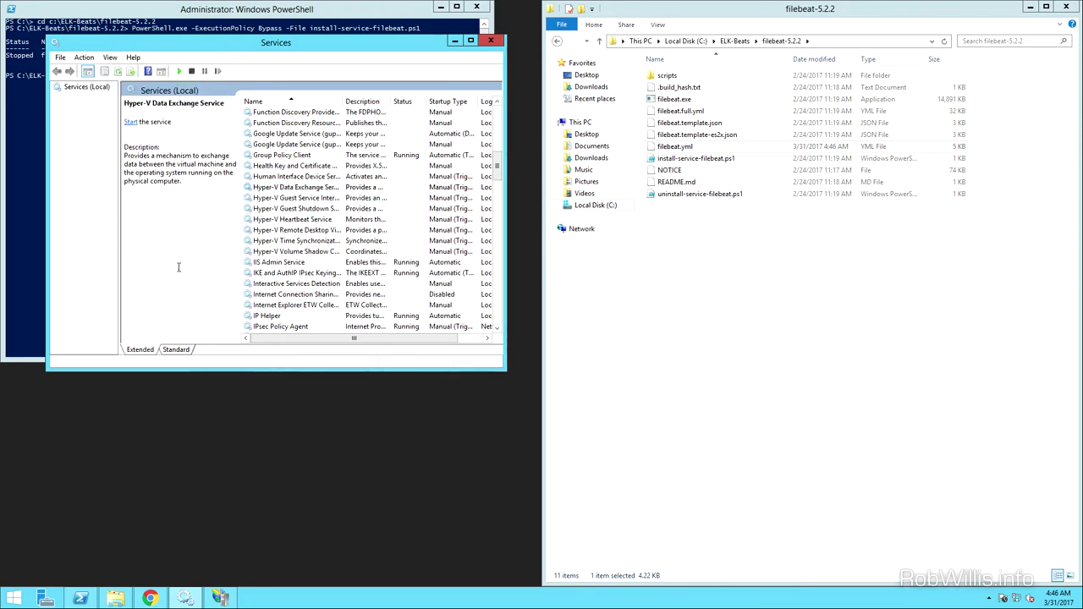
pyautogui.click(294, 230)
pyautogui.rightClick(294, 229)
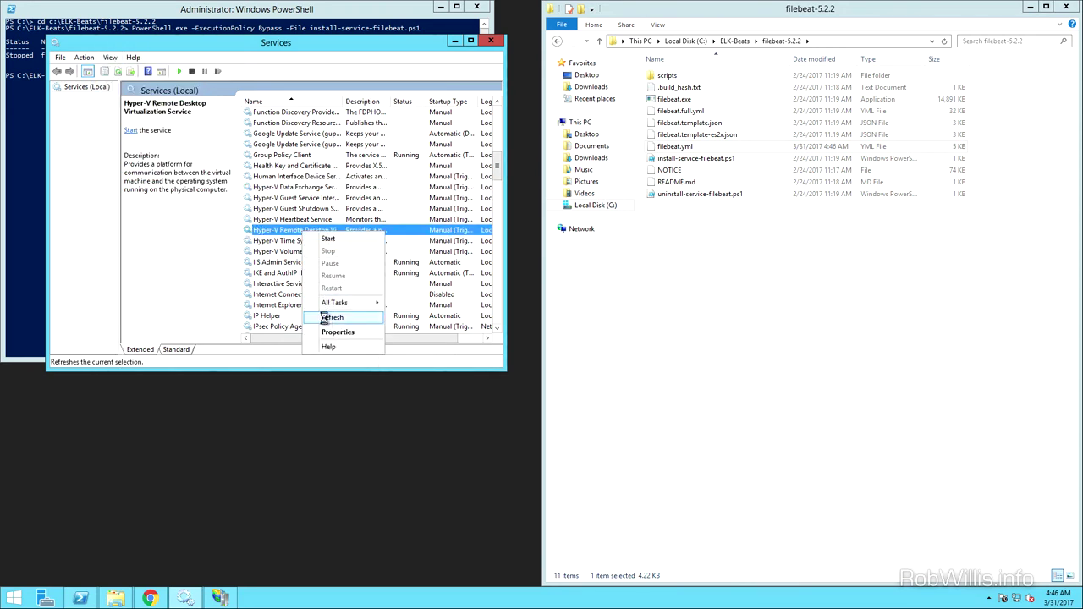
pyautogui.click(327, 319)
# Widen the Services window and start the filebeat service
pyautogui.scroll(2, 306, 193)
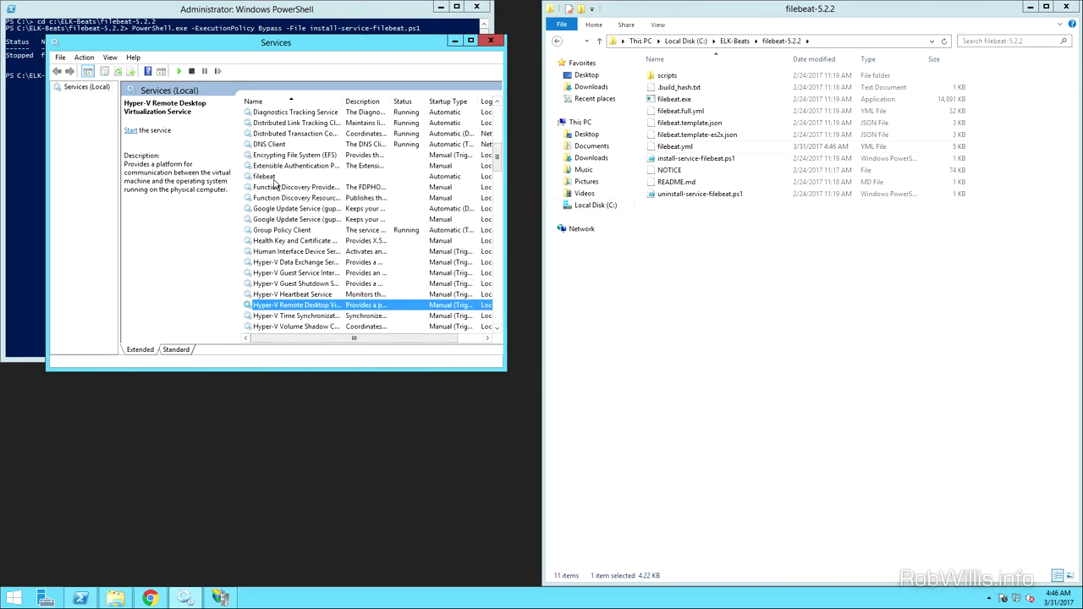
pyautogui.click(274, 176)
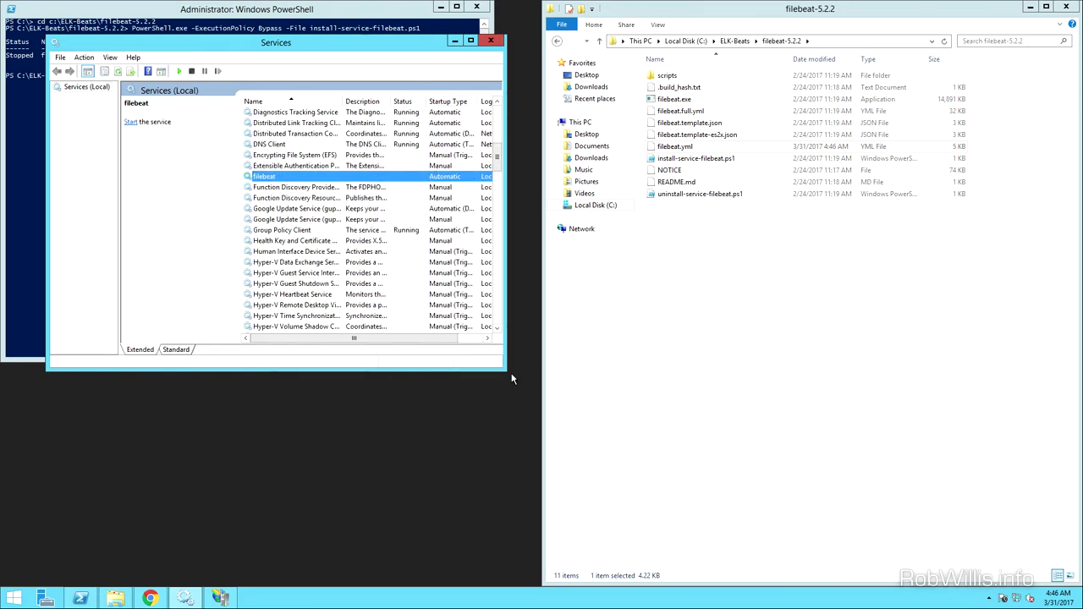
pyautogui.moveTo(506, 369); pyautogui.dragTo(689, 458)
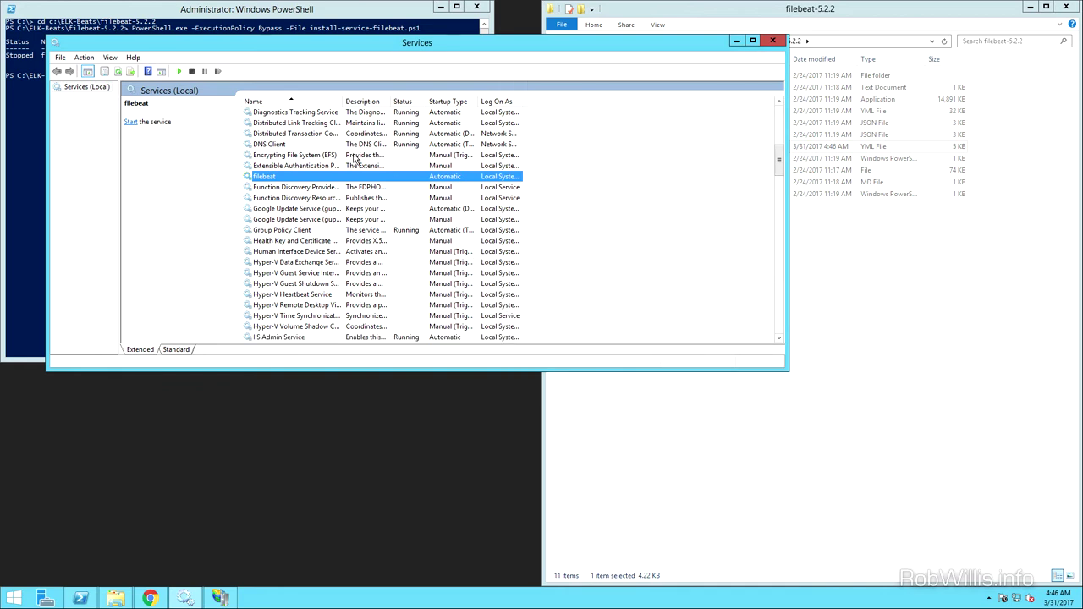
pyautogui.rightClick(321, 180)
pyautogui.click(332, 185)
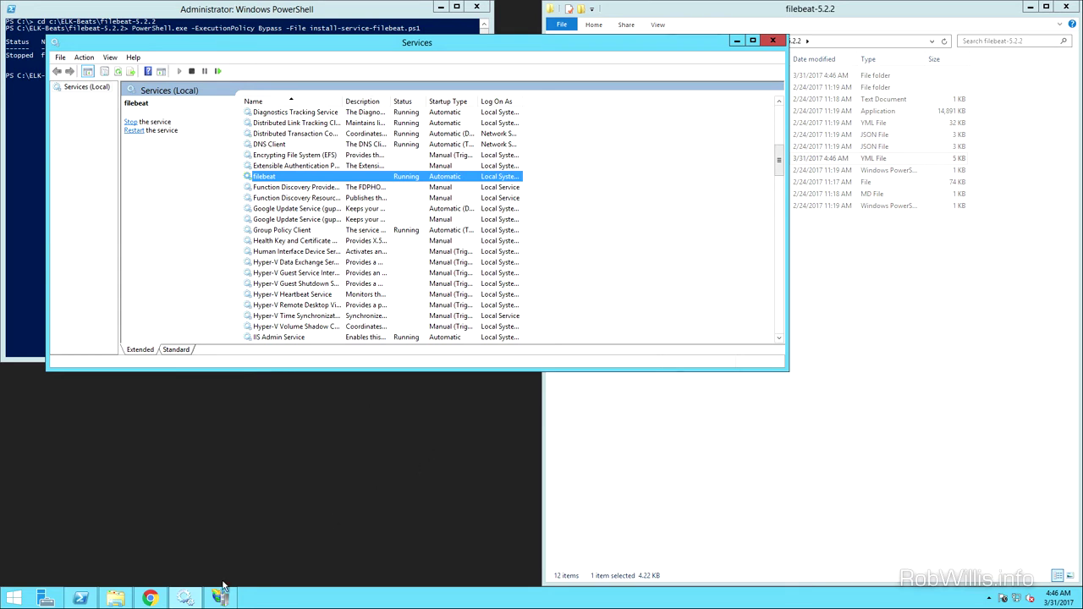
# Load localhost in a new Chrome tab to confirm the IIS welcome page, then minimize Chrome
pyautogui.click(148, 598)
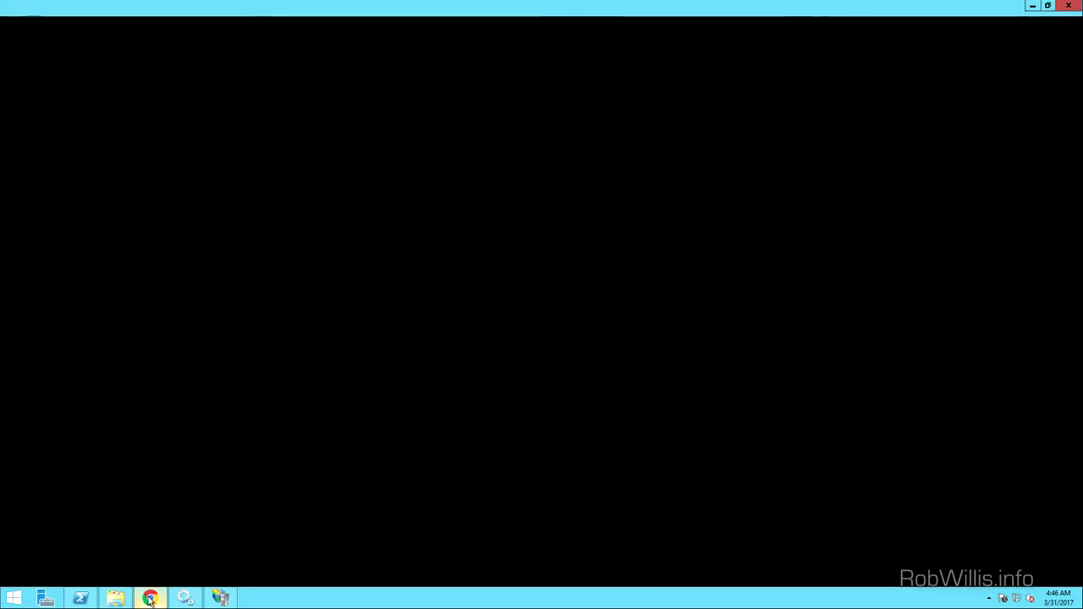
pyautogui.click(127, 8)
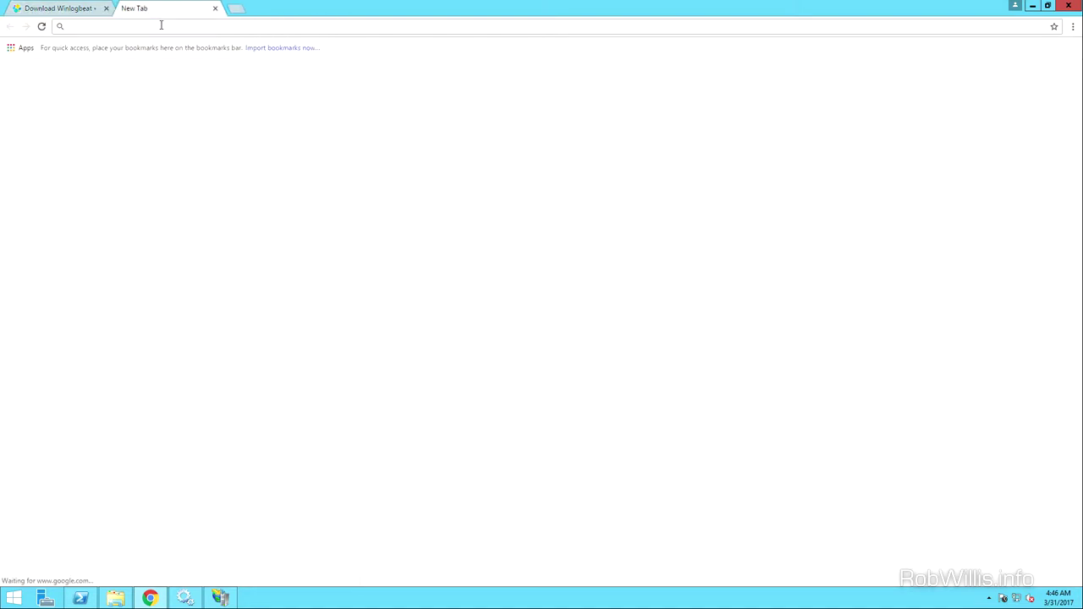
pyautogui.write('localhost')
pyautogui.press('Return')
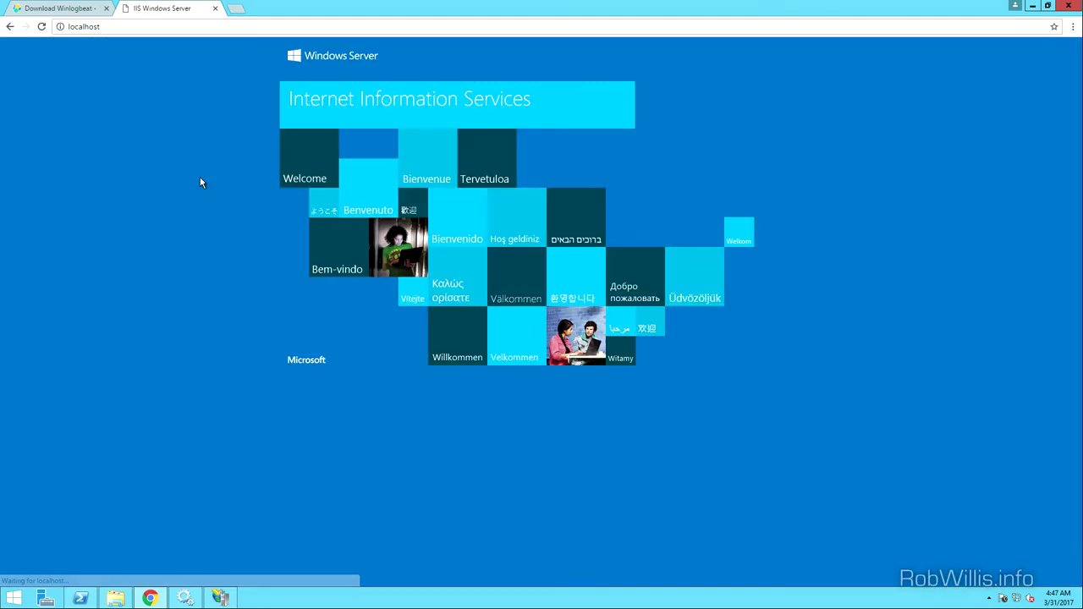
pyautogui.click(1034, 6)
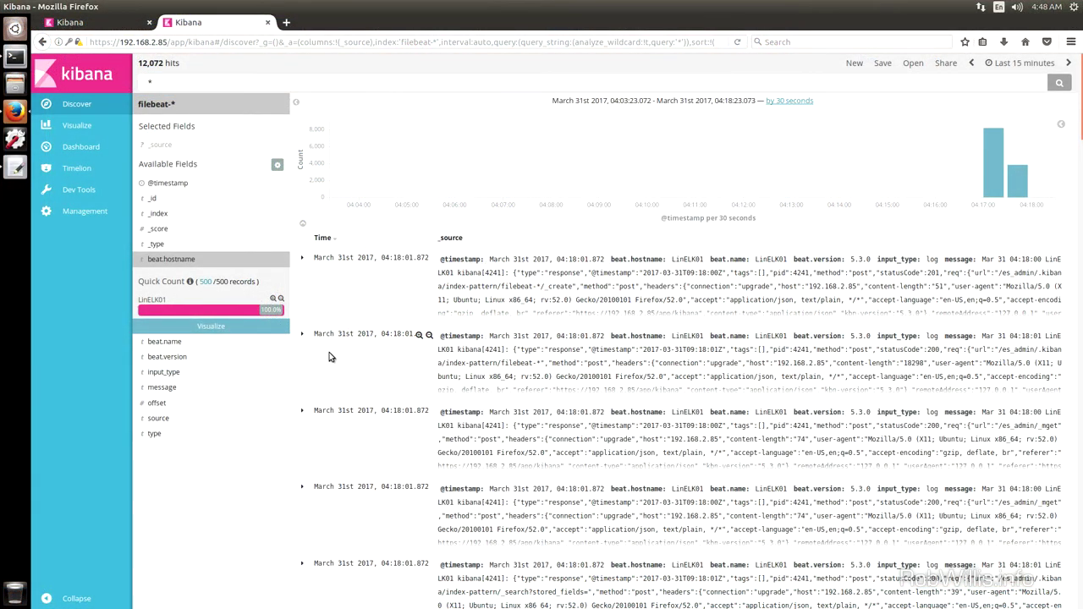
# Go to Kibana Management > Index Patterns to view the filebeat-* pattern's 97 fields
pyautogui.click(75, 212)
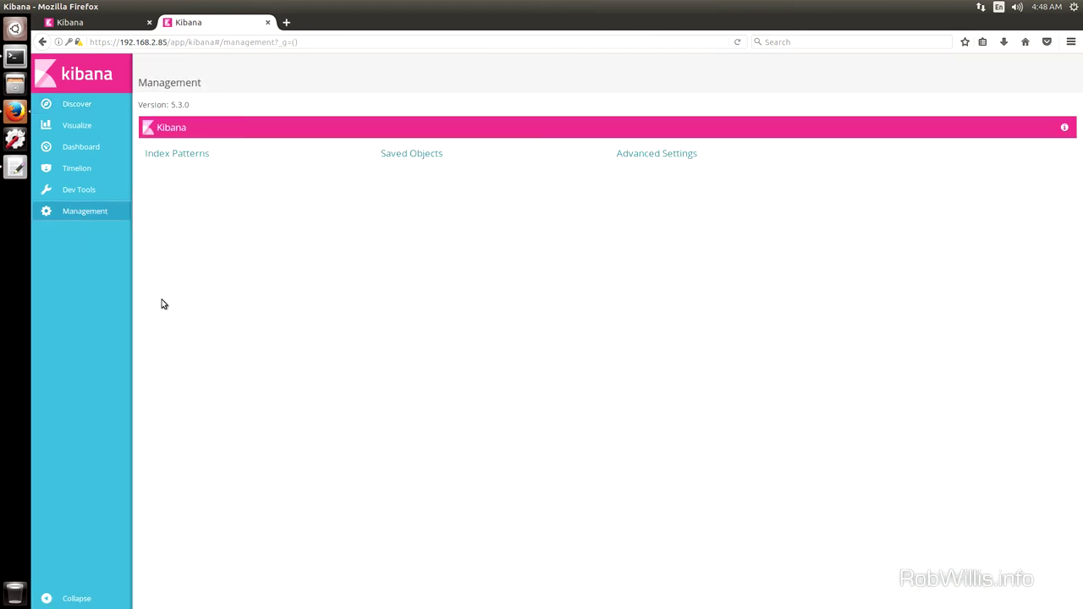
pyautogui.click(175, 155)
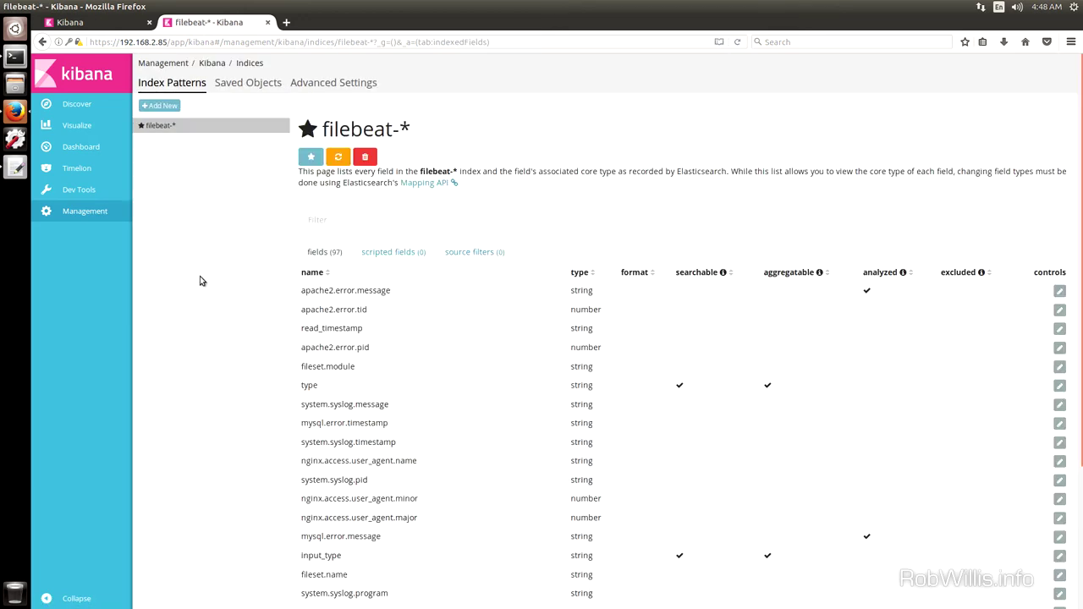
pyautogui.click(169, 107)
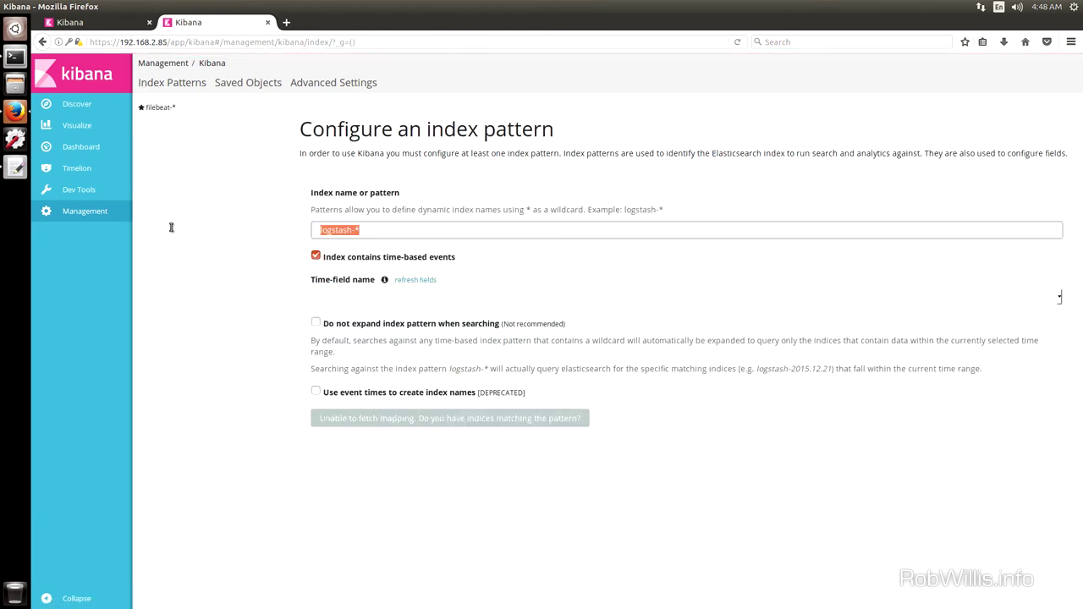
pyautogui.write('win')
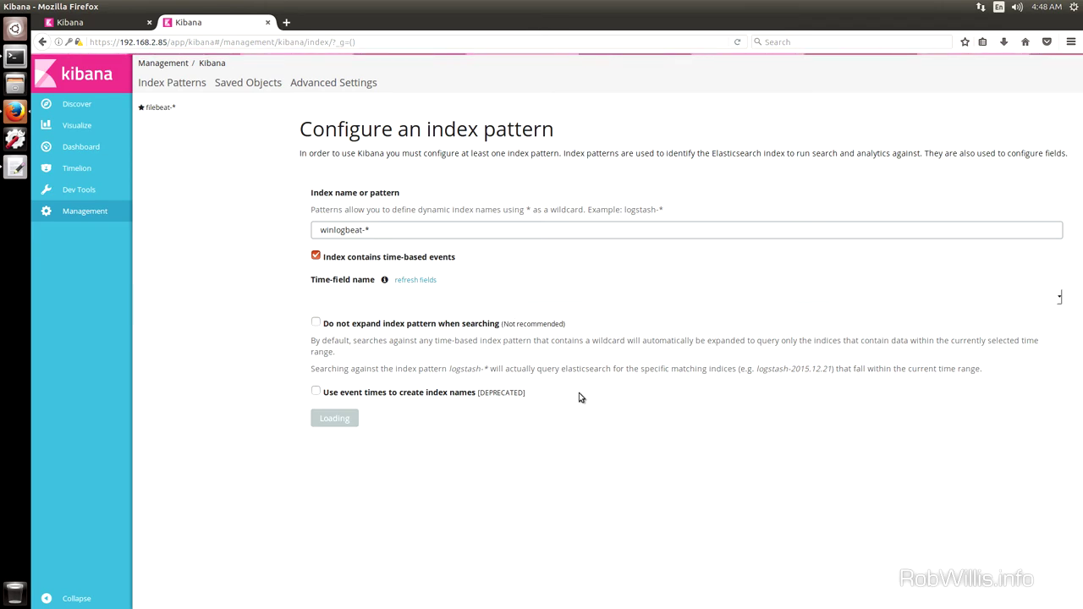
pyautogui.click(439, 298)
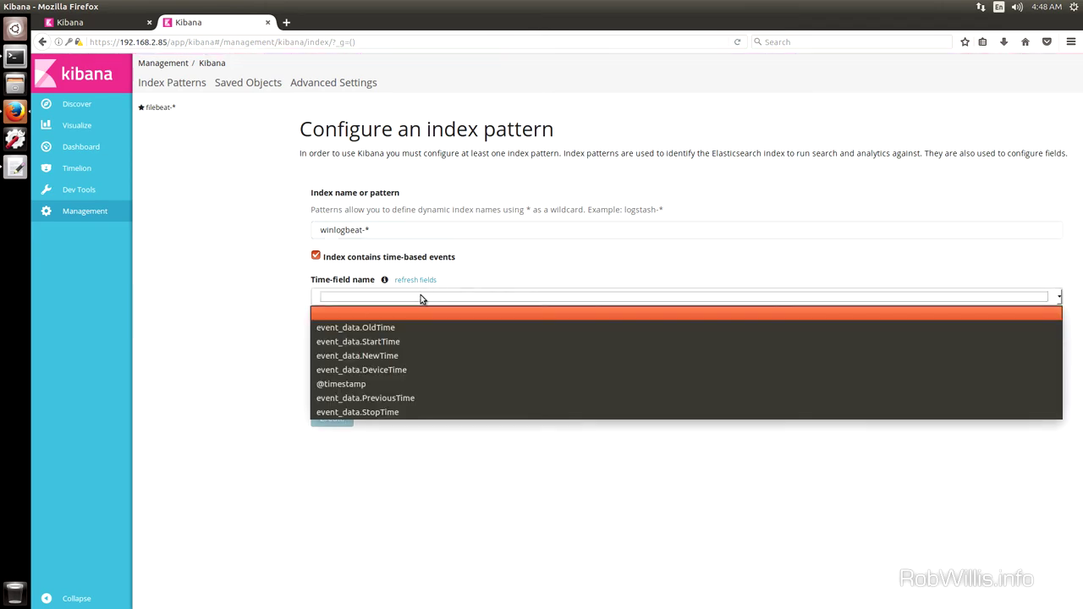
pyautogui.click(329, 386)
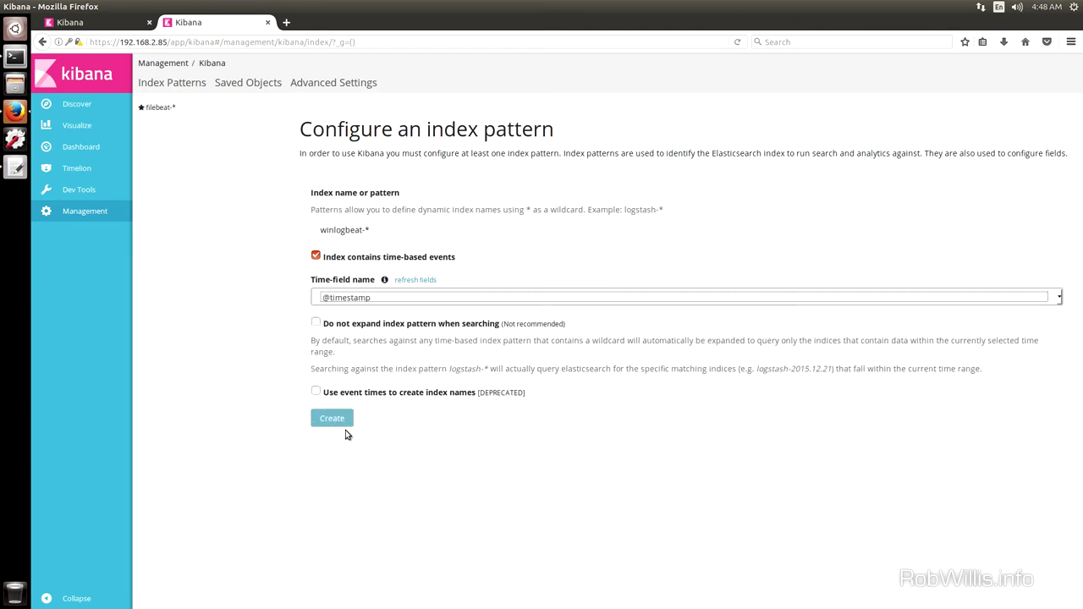
pyautogui.click(337, 421)
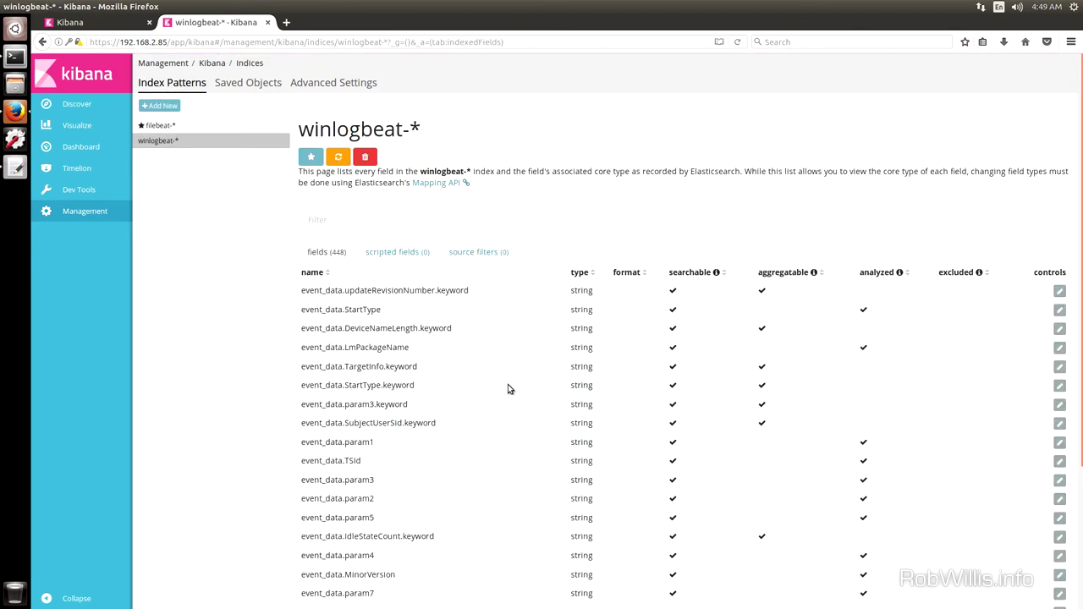
# Scroll the winlogbeat-* field list, then switch to Discover showing 21 filebeat-* hits
pyautogui.scroll(-5, 509, 385)
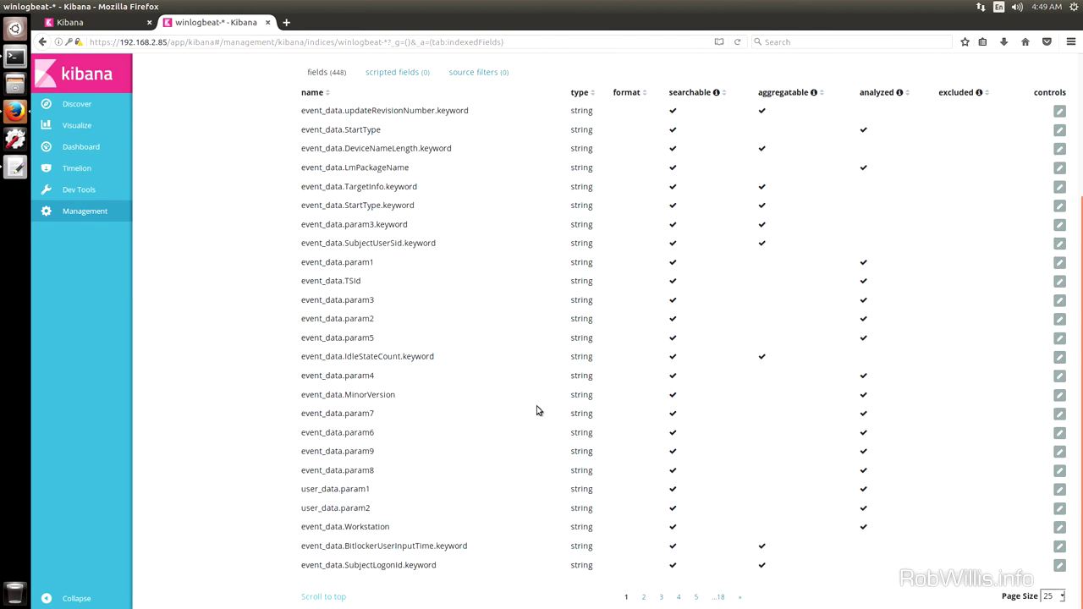
pyautogui.scroll(5, 536, 405)
pyautogui.click(76, 101)
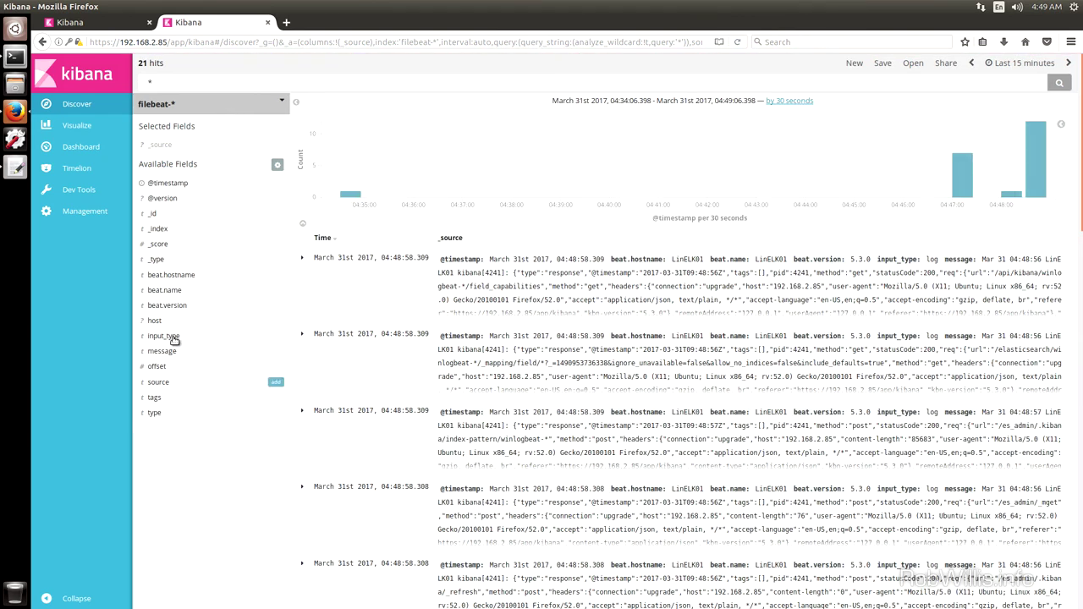
# Check beat.hostname's top values, then switch Discover to the winlogbeat-* pattern's event logs
pyautogui.click(173, 276)
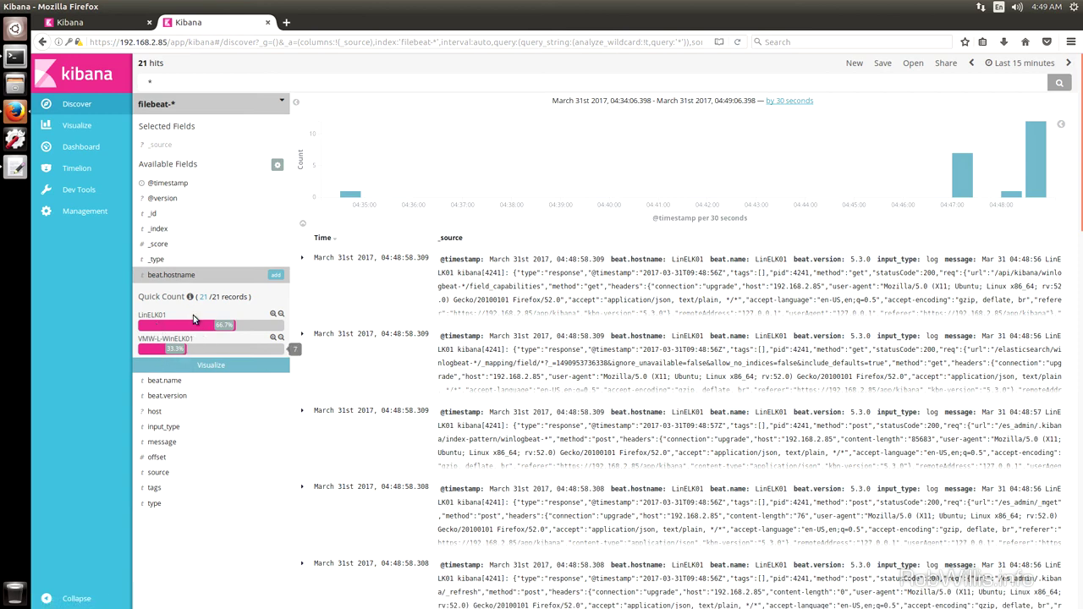
pyautogui.click(176, 108)
pyautogui.click(163, 123)
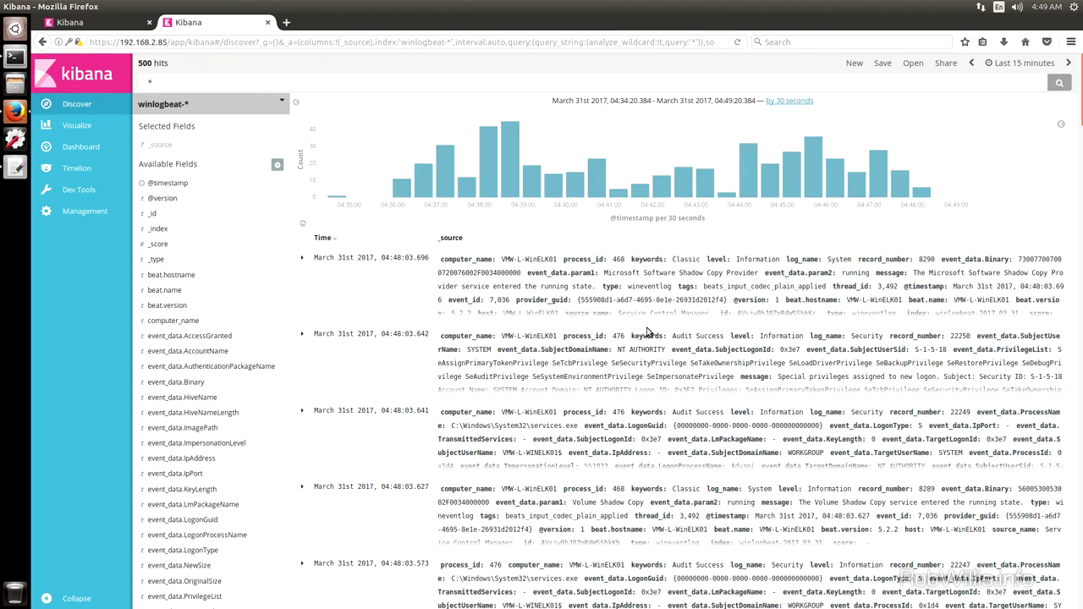
pyautogui.scroll(-2, 647, 334)
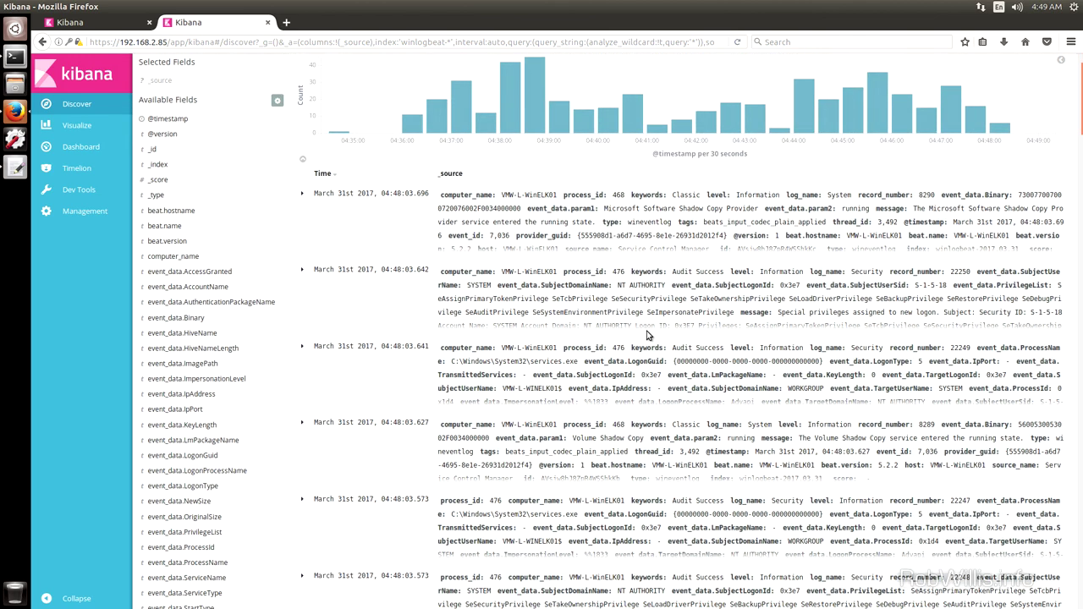
pyautogui.scroll(-2, 647, 334)
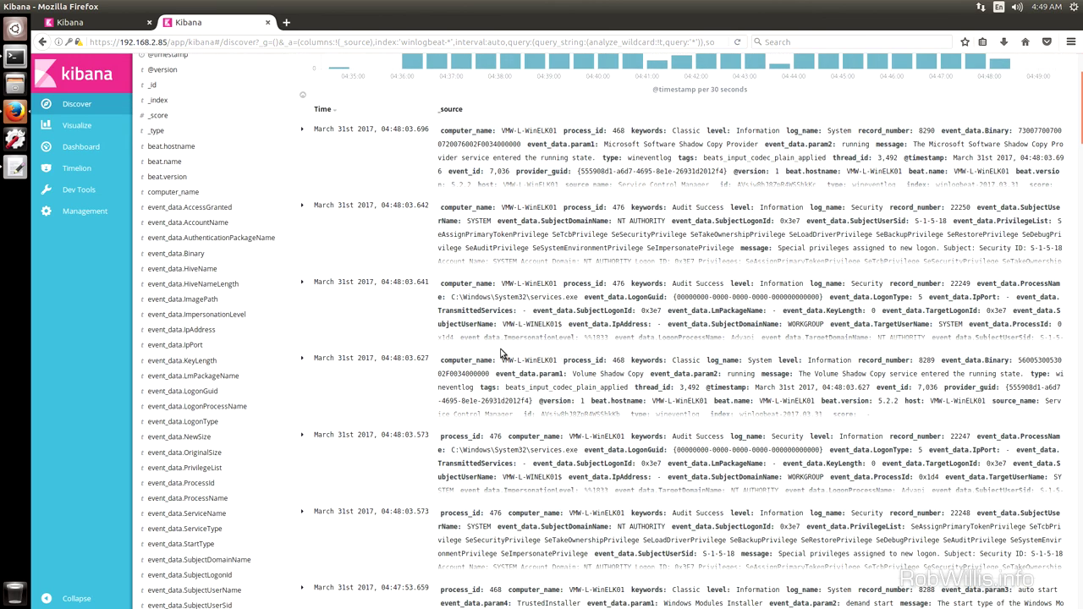
pyautogui.scroll(1, 480, 351)
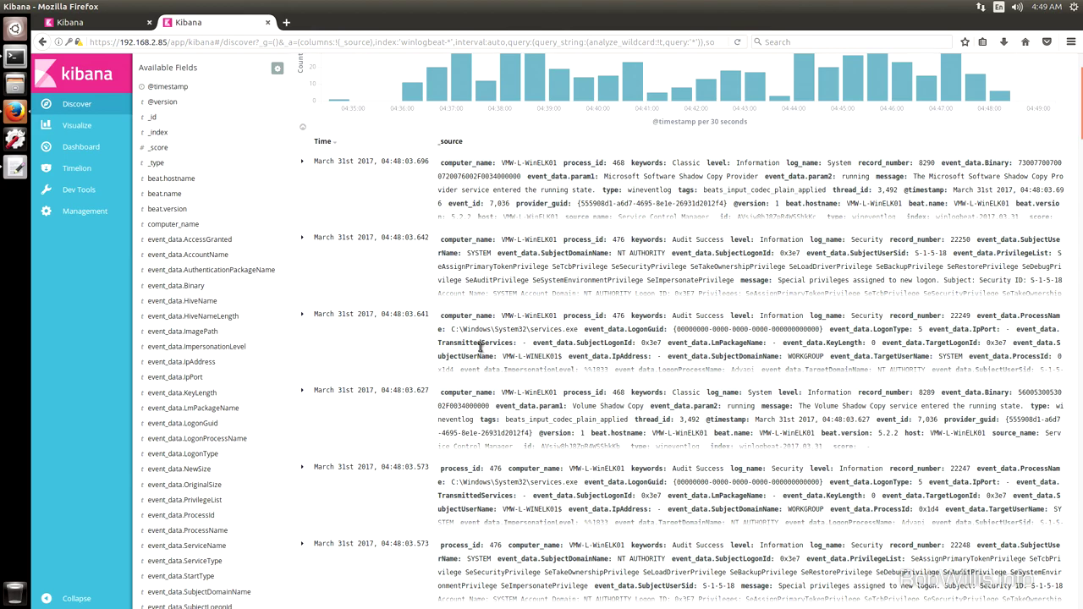
pyautogui.scroll(-5, 480, 347)
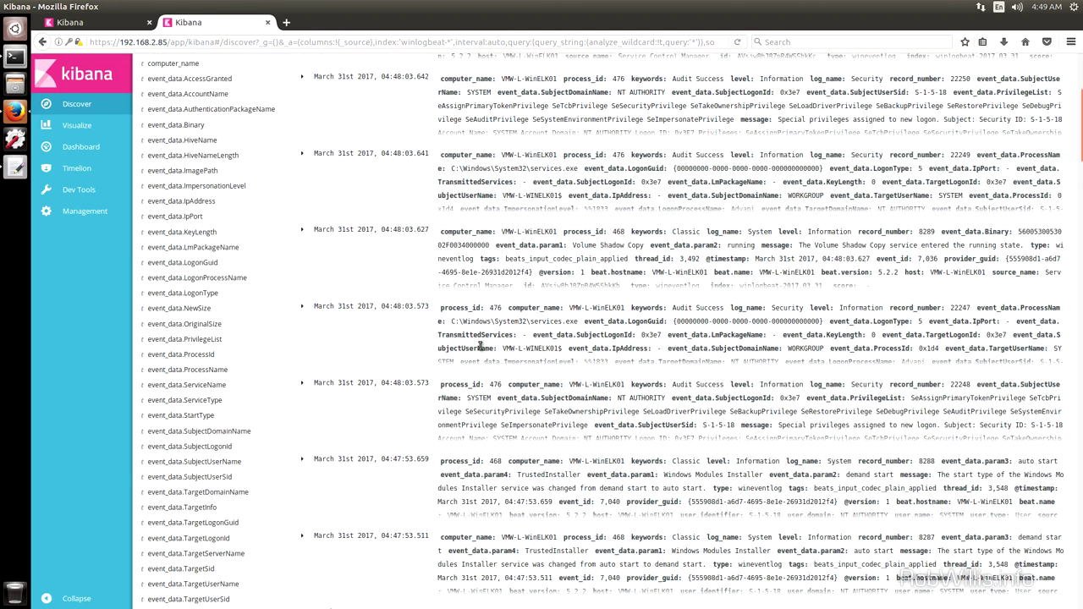
pyautogui.scroll(-8, 479, 346)
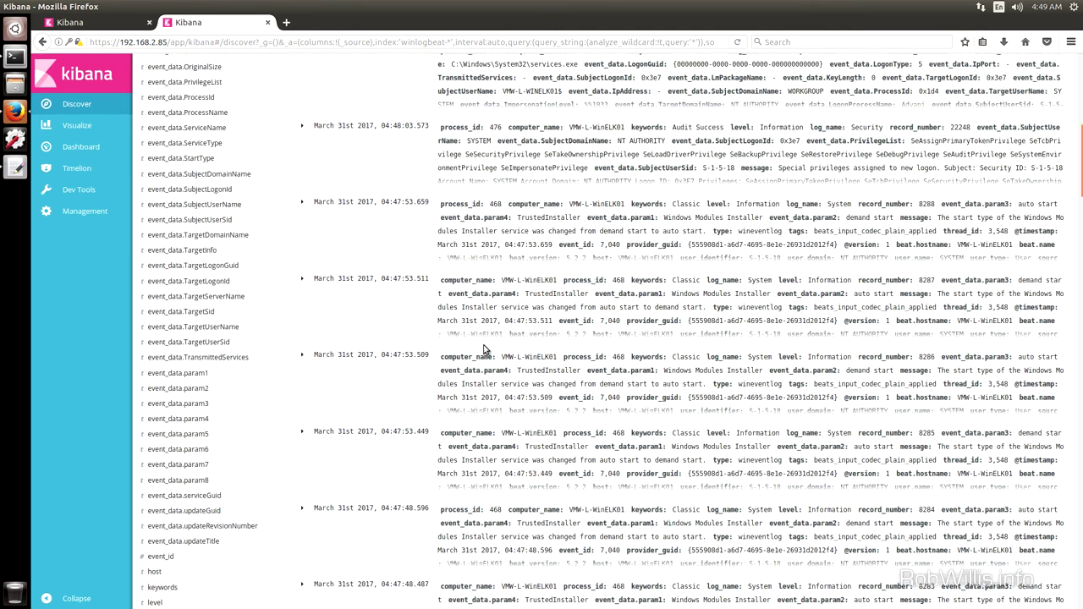
pyautogui.scroll(-4, 482, 372)
pyautogui.moveTo(277, 431)
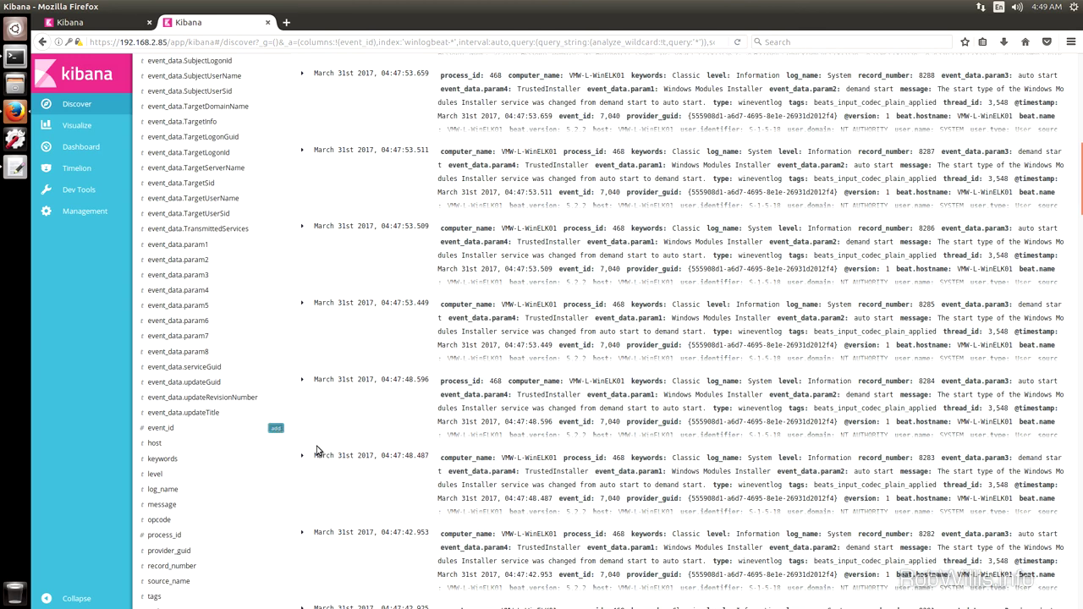
pyautogui.scroll(10, 327, 440)
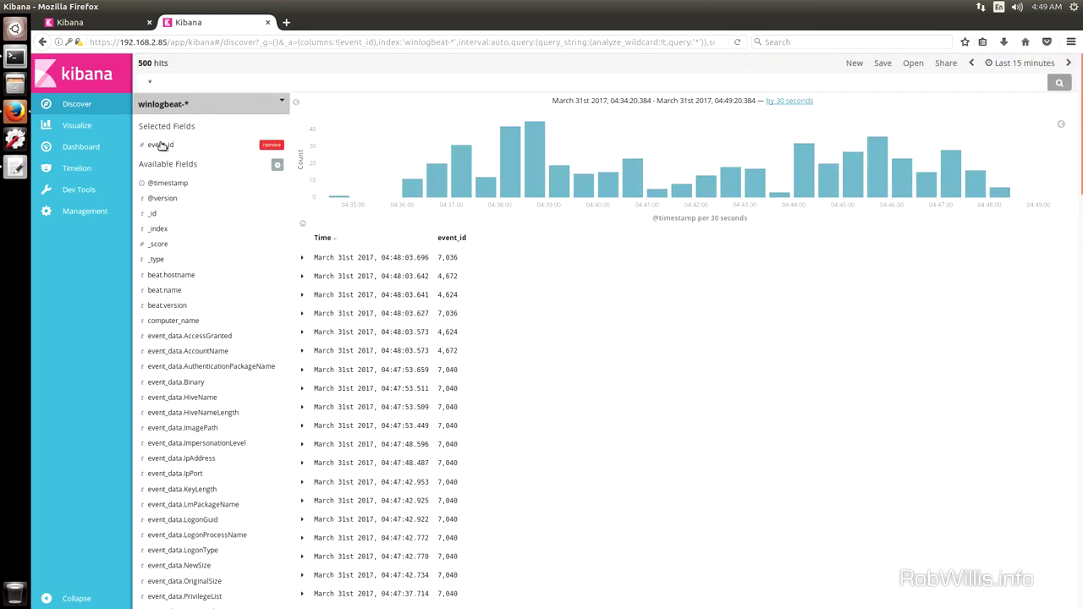
pyautogui.click(161, 144)
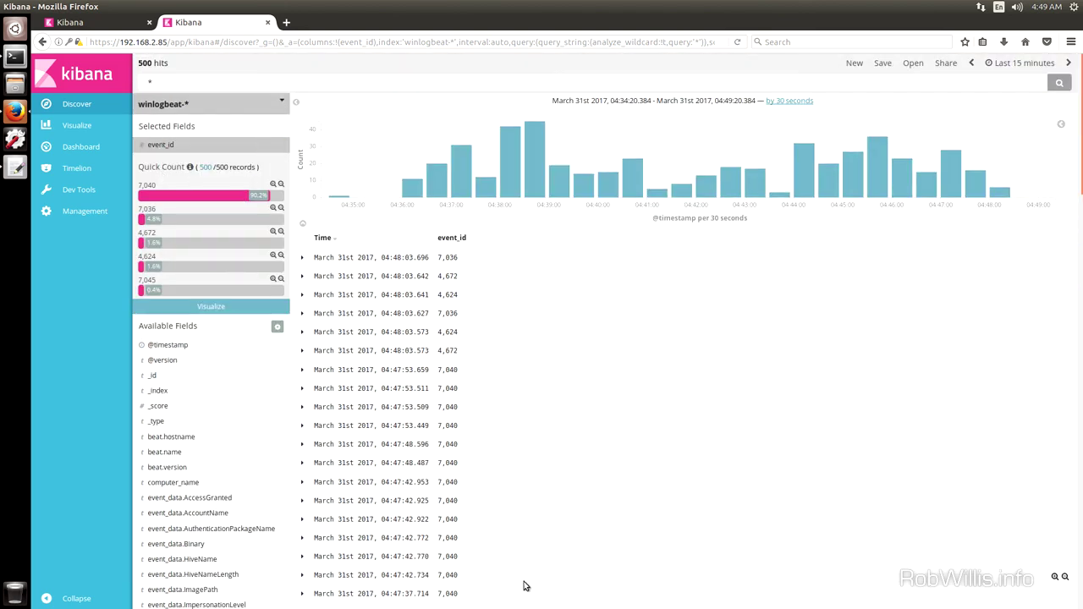
pyautogui.moveTo(193, 182)
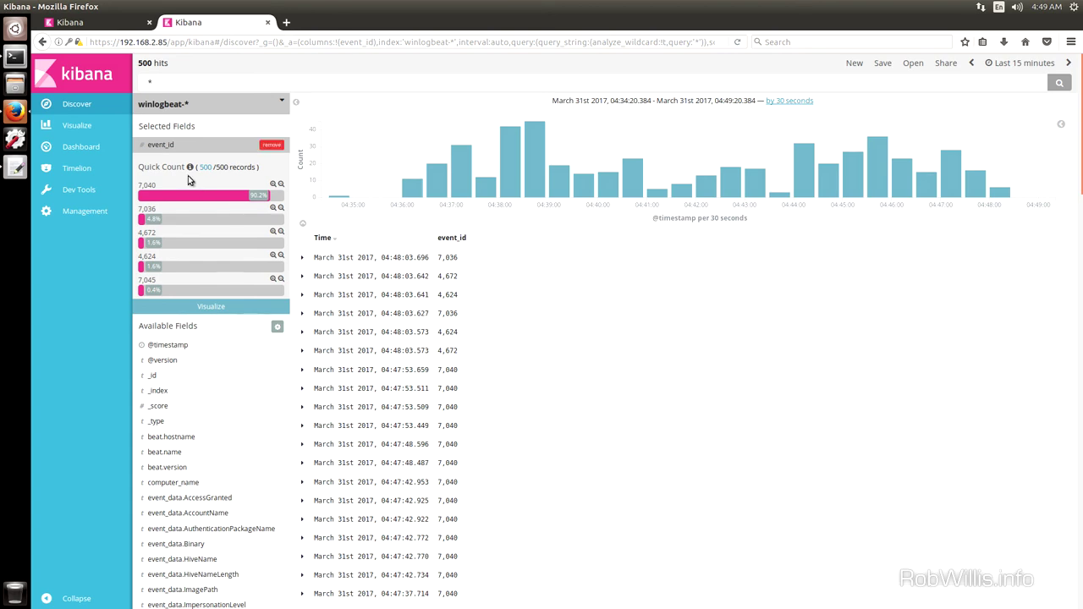
pyautogui.click(272, 144)
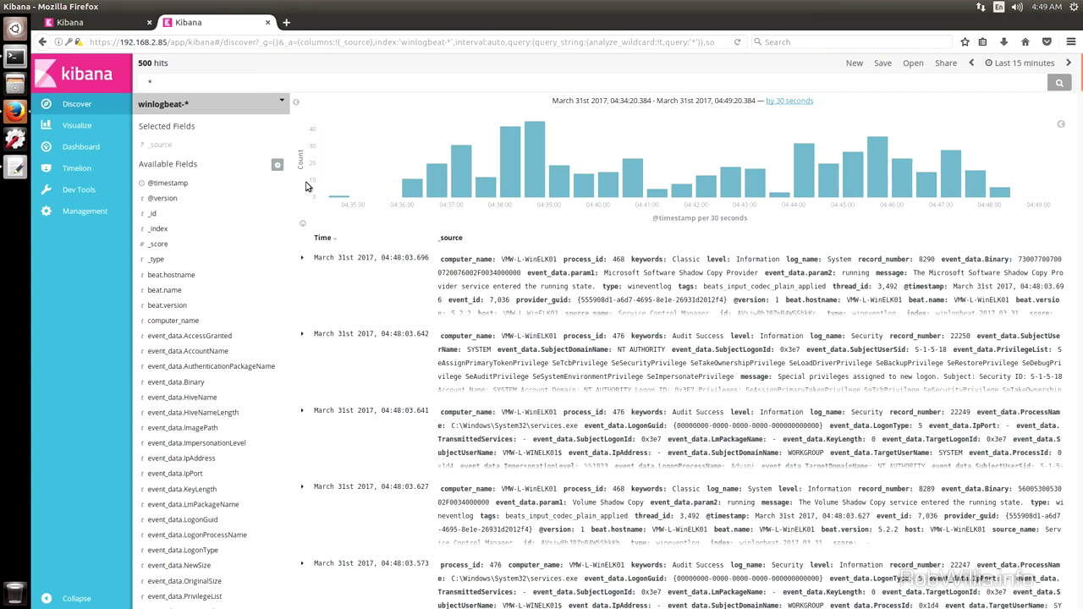